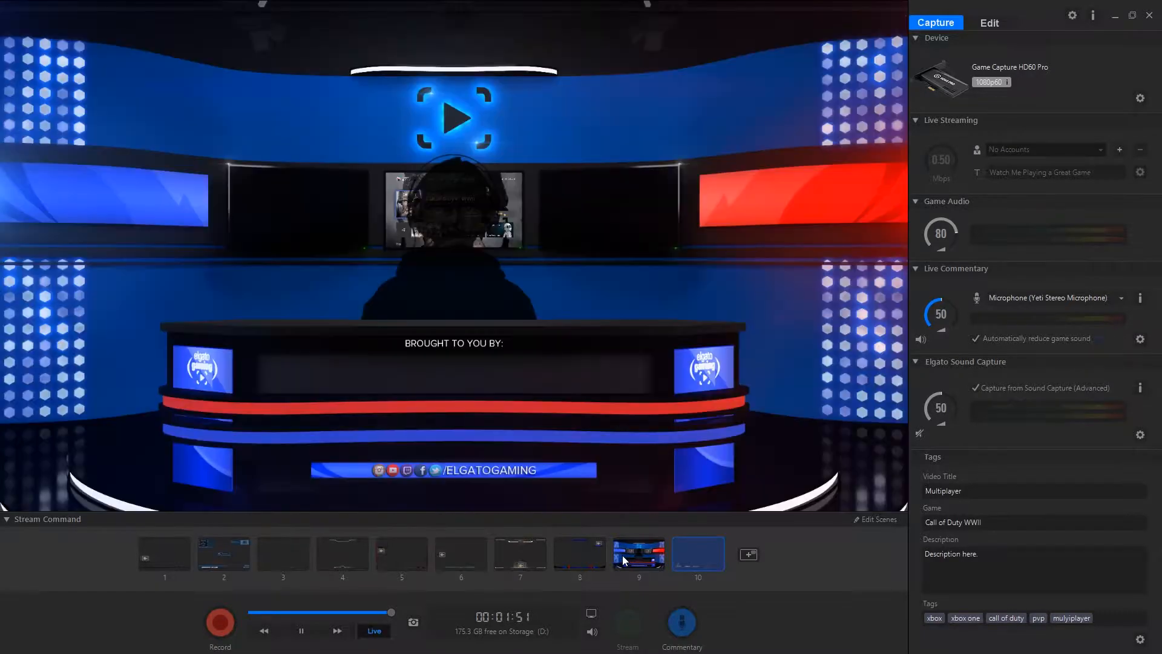
Preview the existing scenes one after another, from scene 8 back to scene 1
click(588, 555)
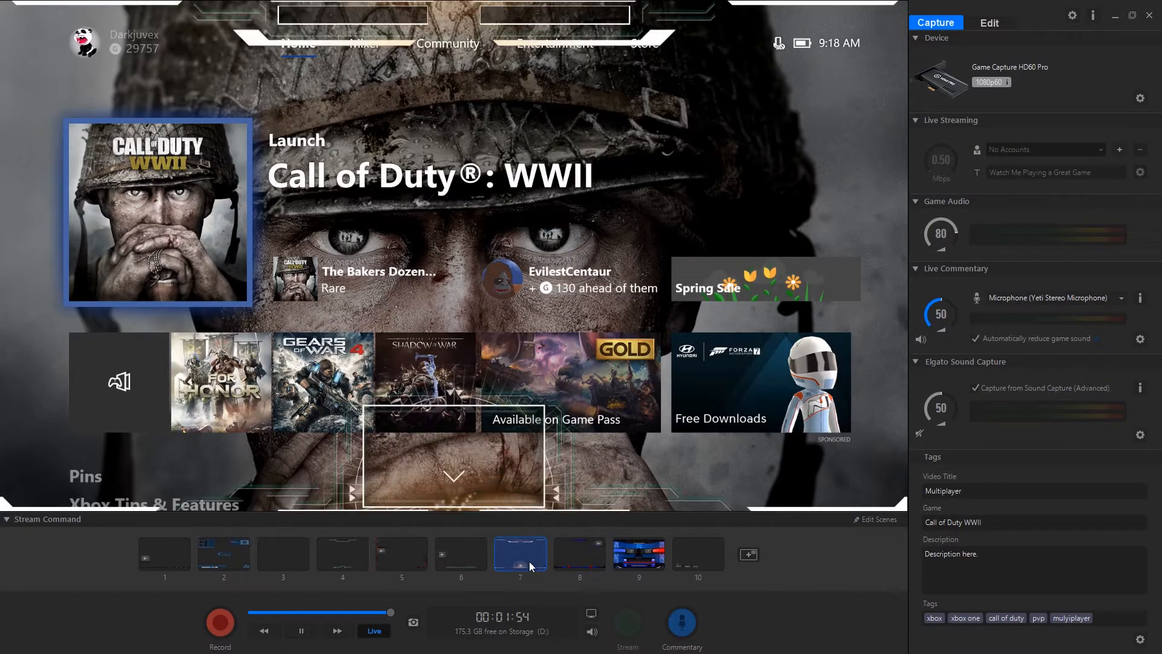
click(460, 563)
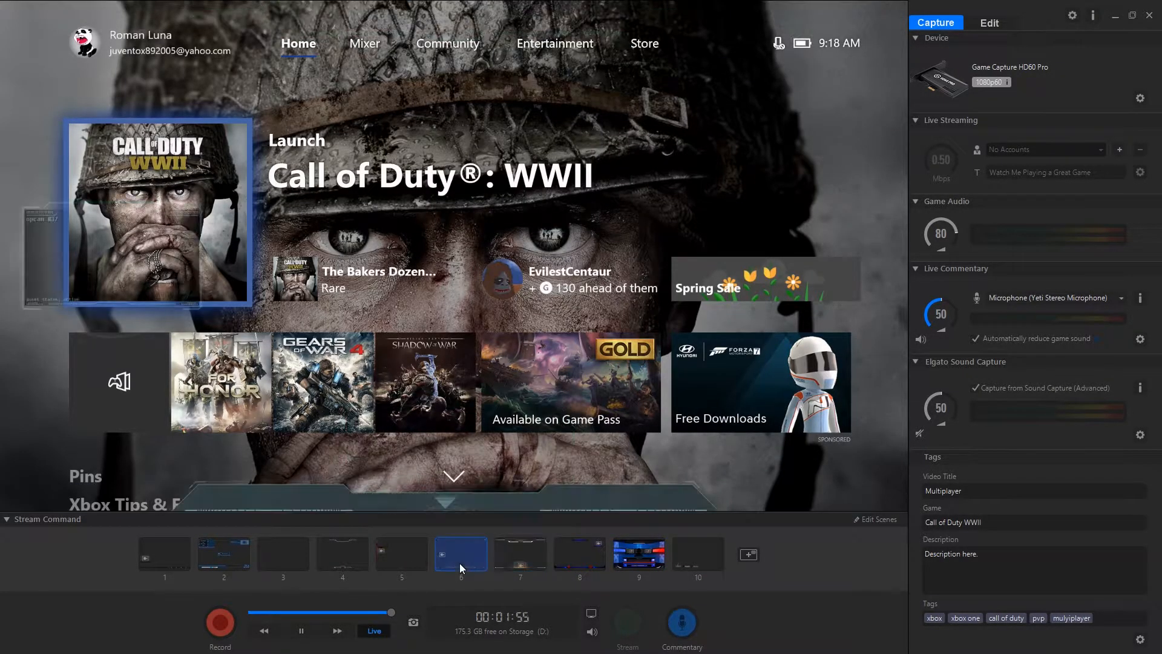
click(398, 559)
click(333, 558)
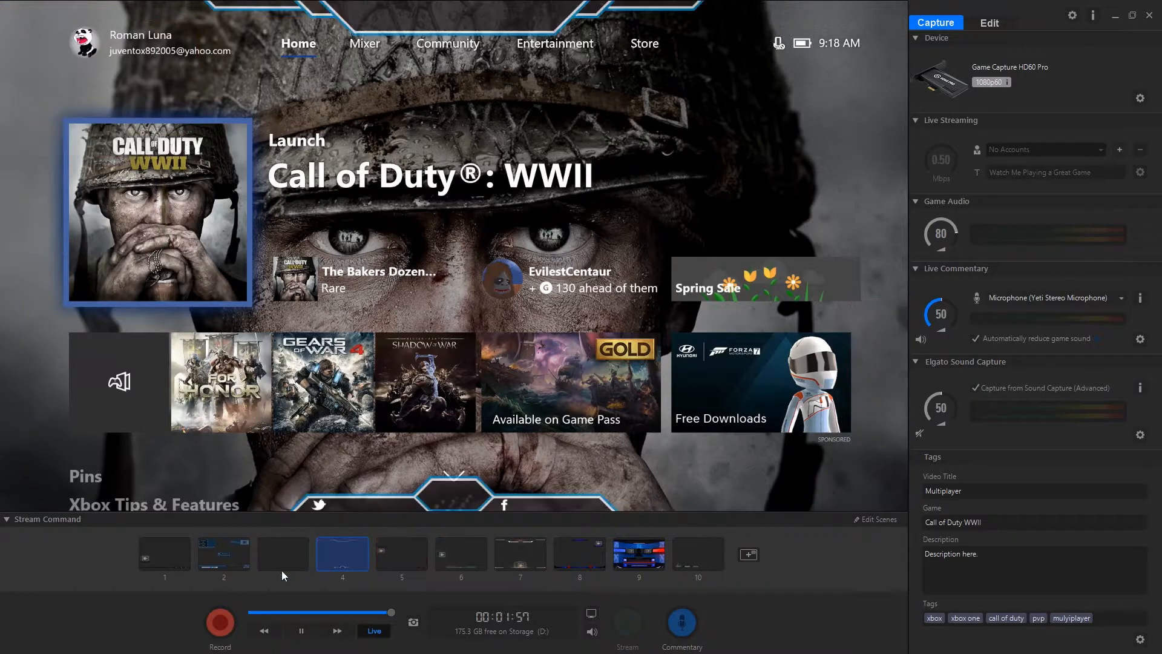
click(227, 563)
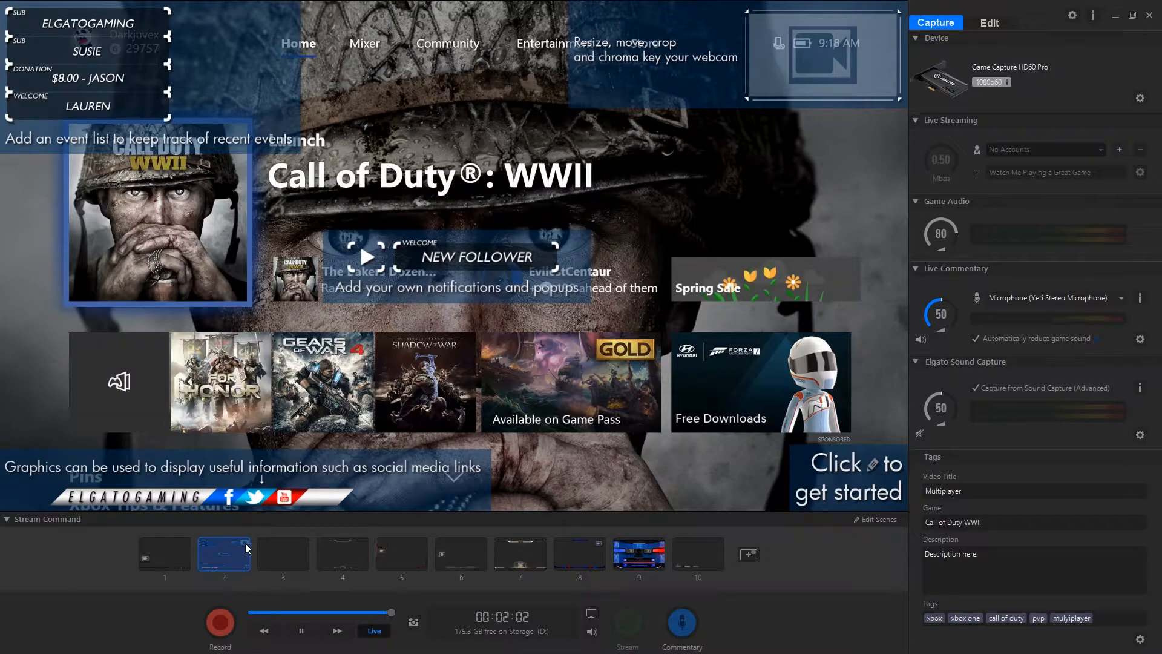
click(277, 569)
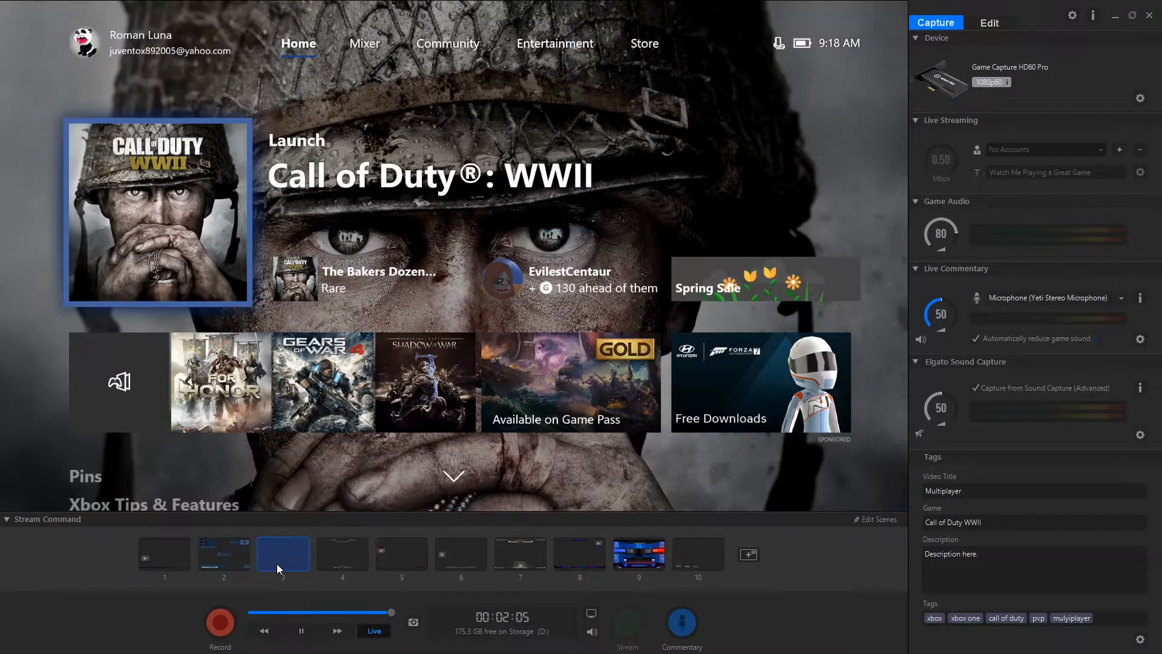
click(175, 558)
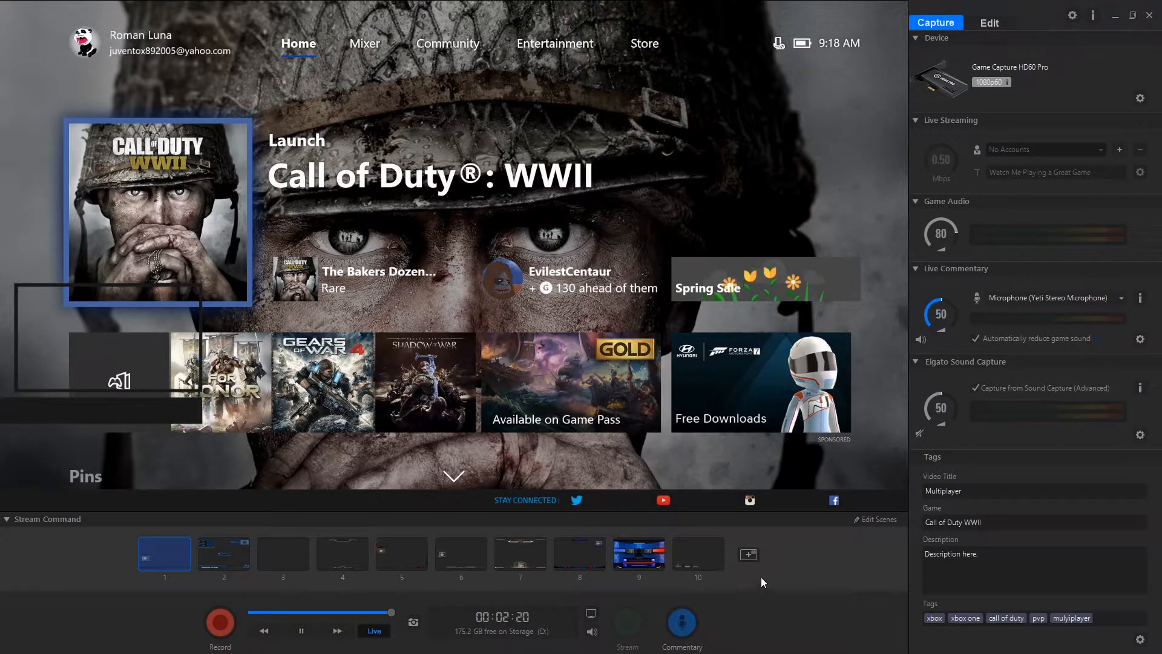
Add the Elgato Gaming "Headshot" curated scene to scene 3 without a webcam frame
click(309, 562)
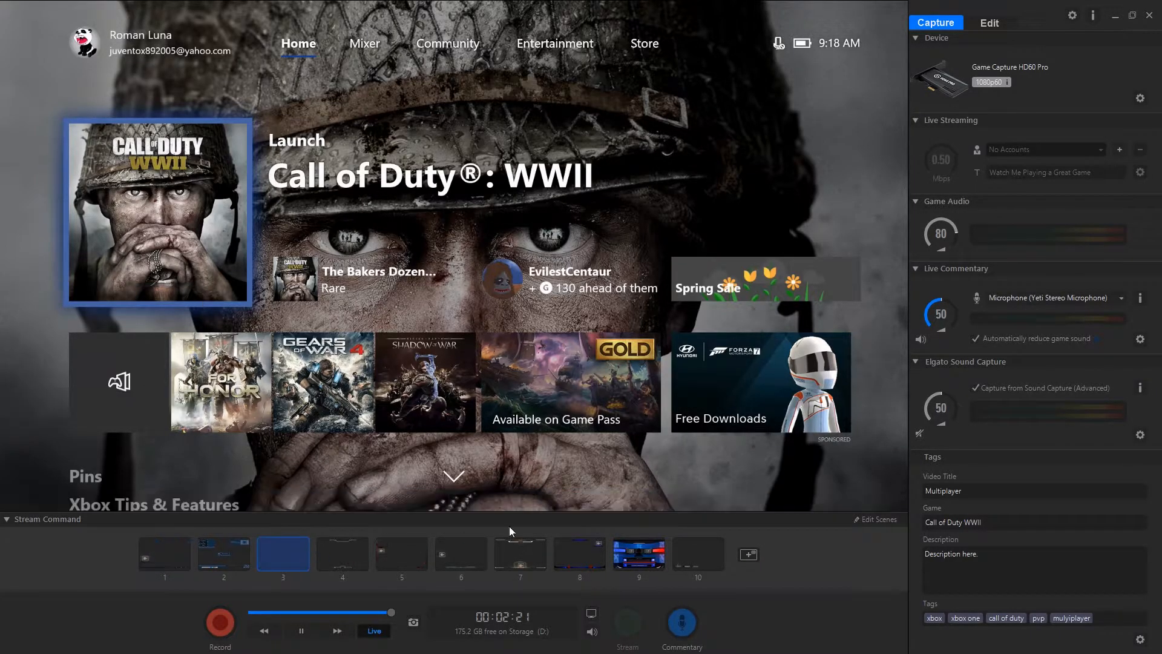
click(753, 552)
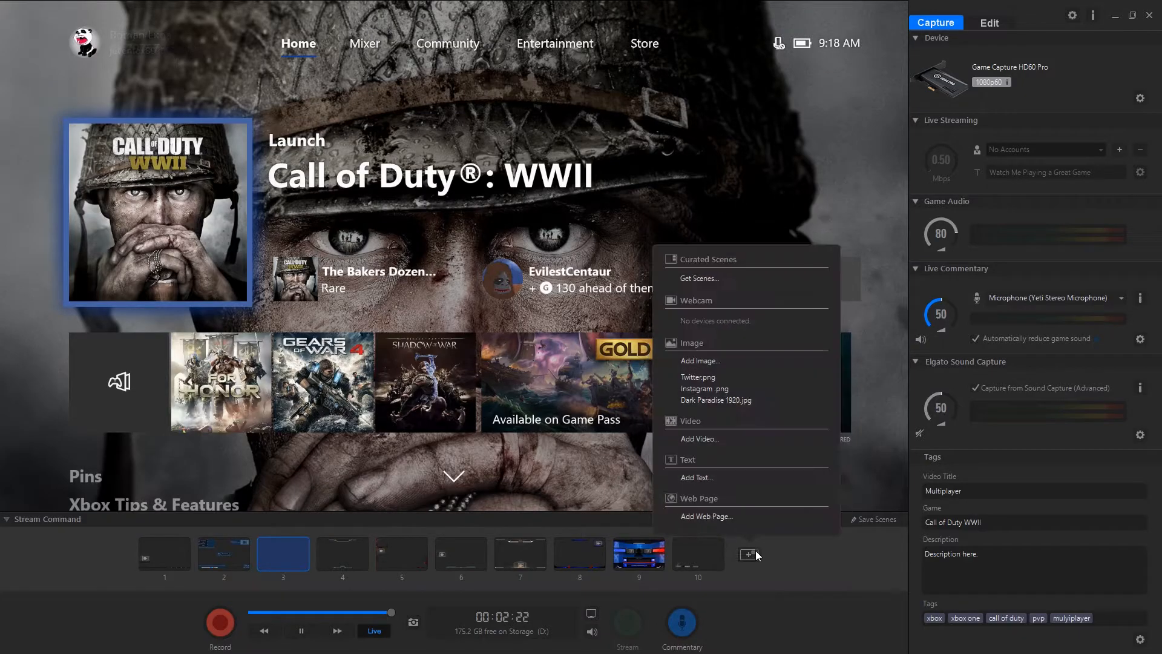
click(711, 282)
scroll(678, 317, down, 5)
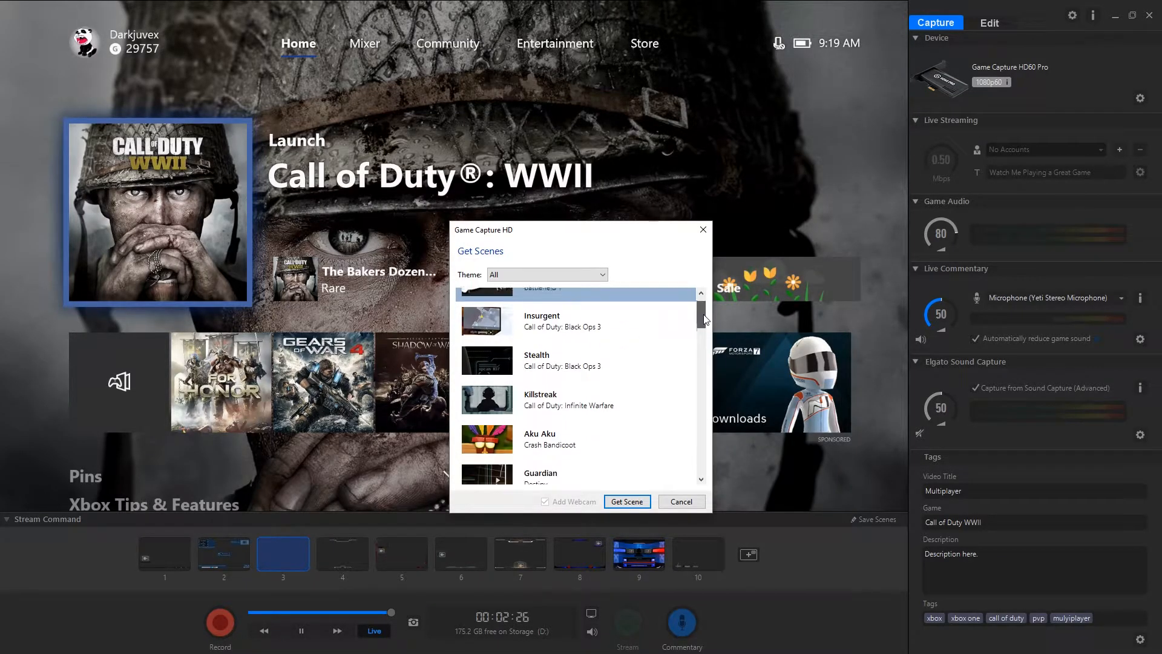
click(550, 358)
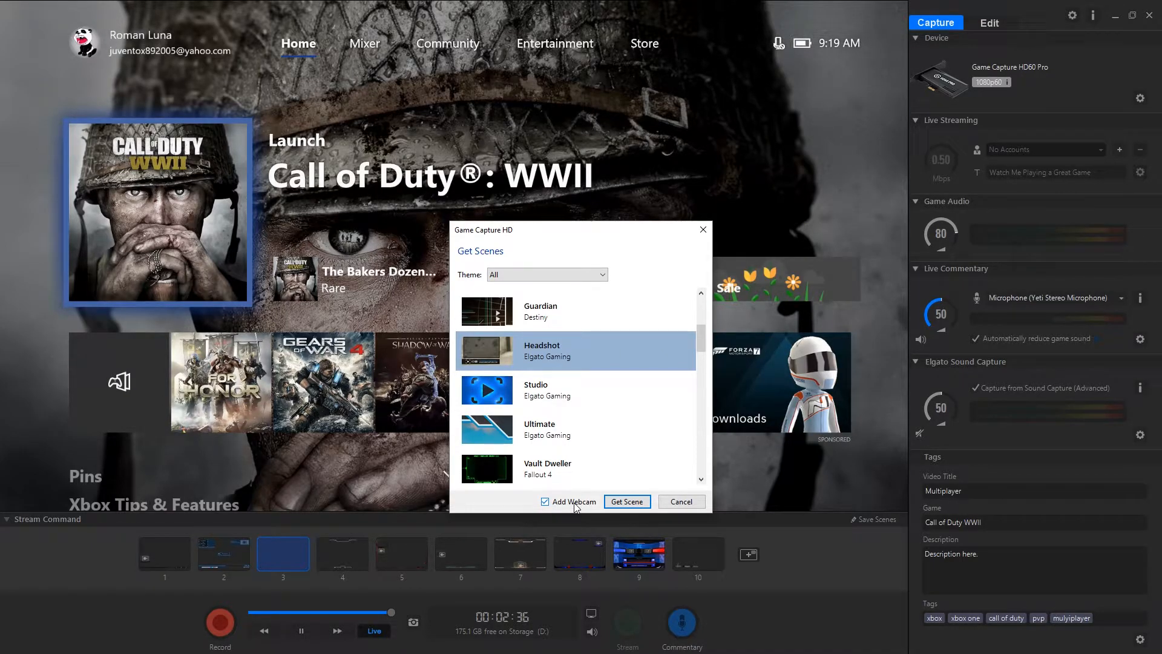
click(618, 502)
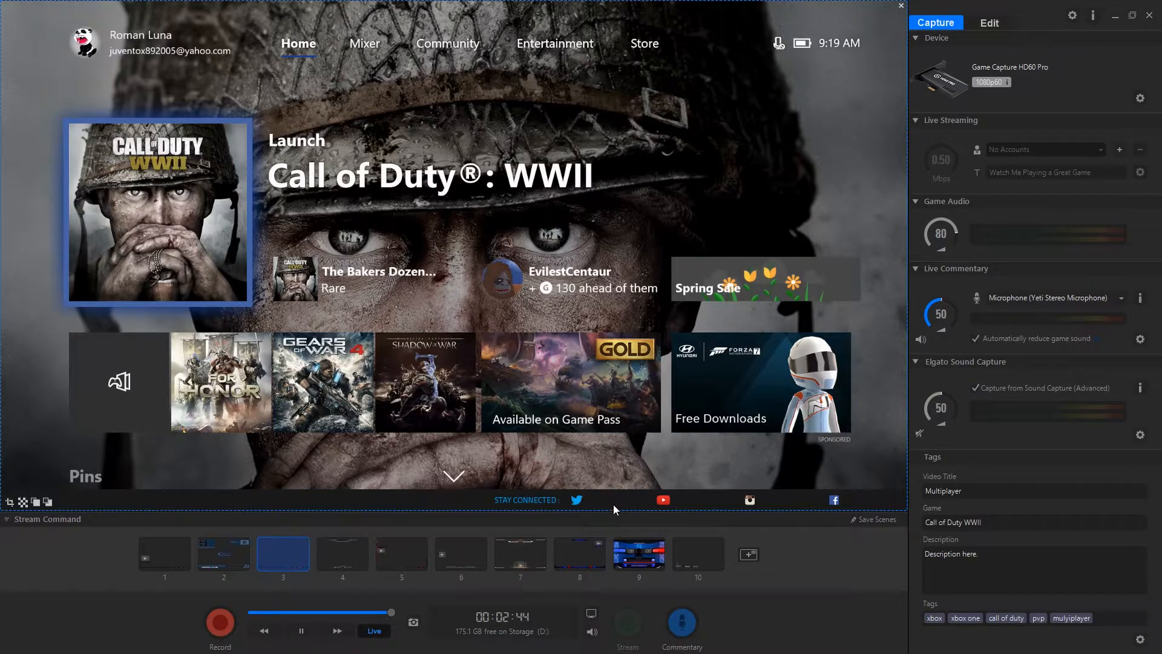
Get the "Headshot" curated scene again for scene 3, this time with the Add Webcam option enabled
click(749, 555)
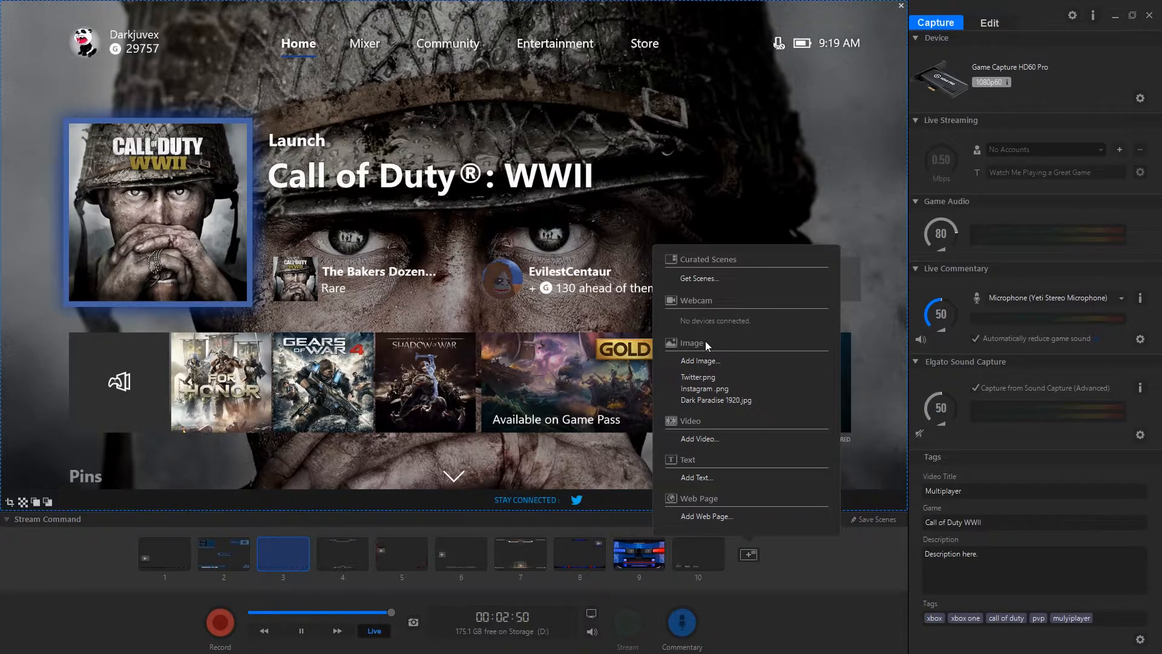
click(697, 279)
scroll(554, 435, down, 3)
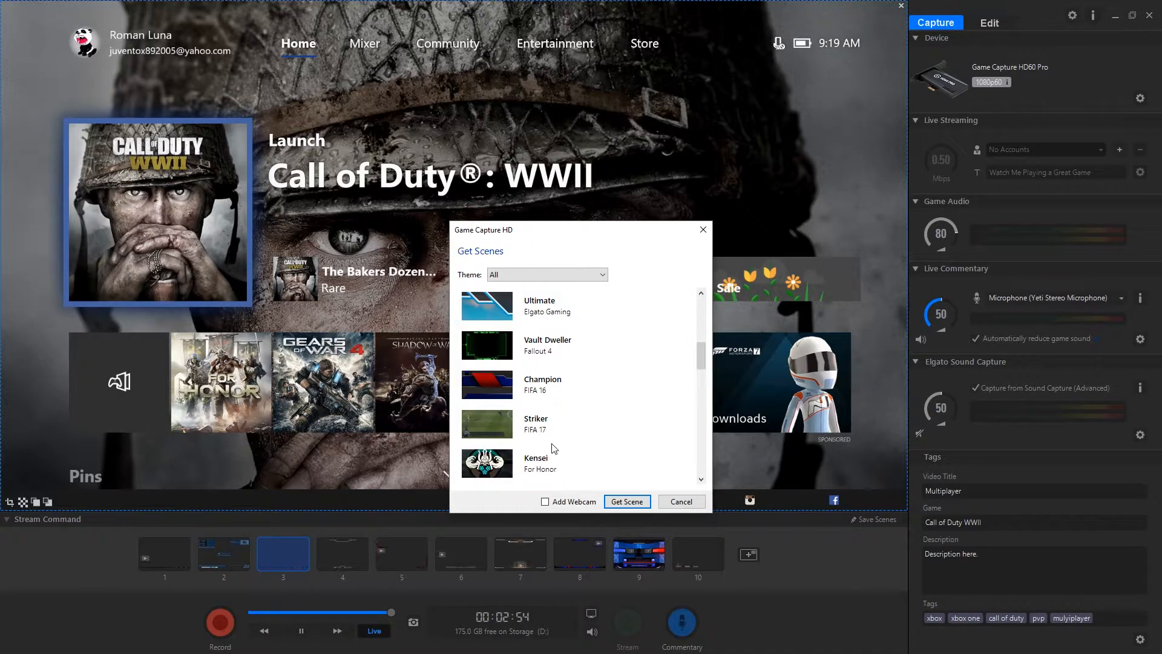
scroll(542, 363, up, 3)
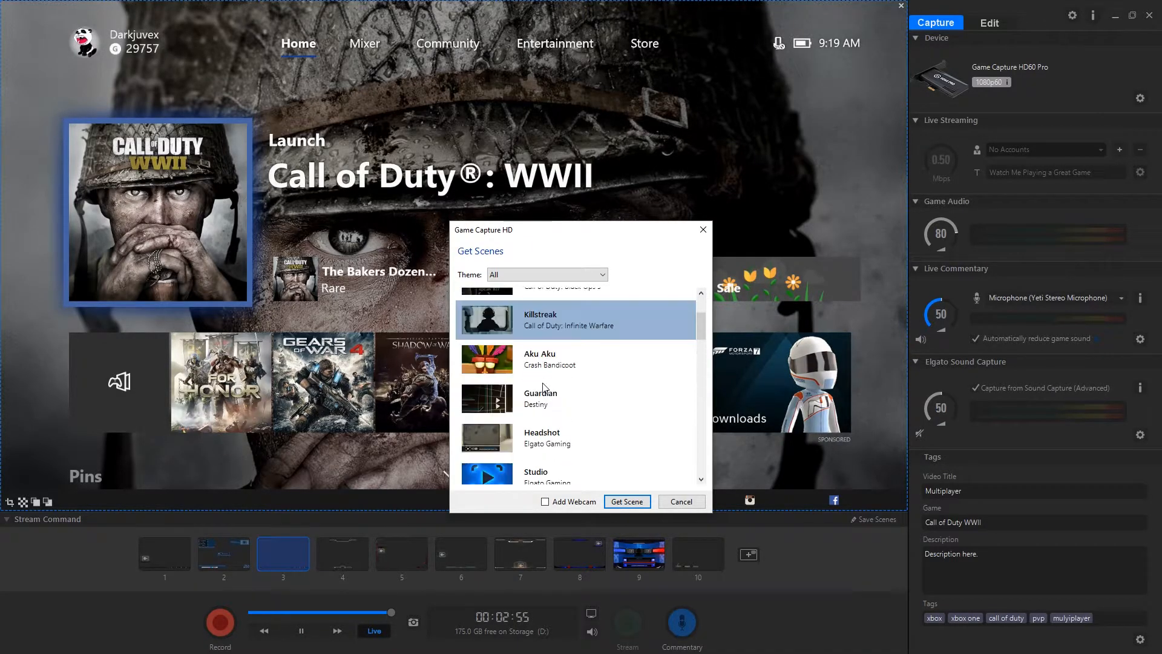
scroll(543, 388, down, 2)
click(545, 336)
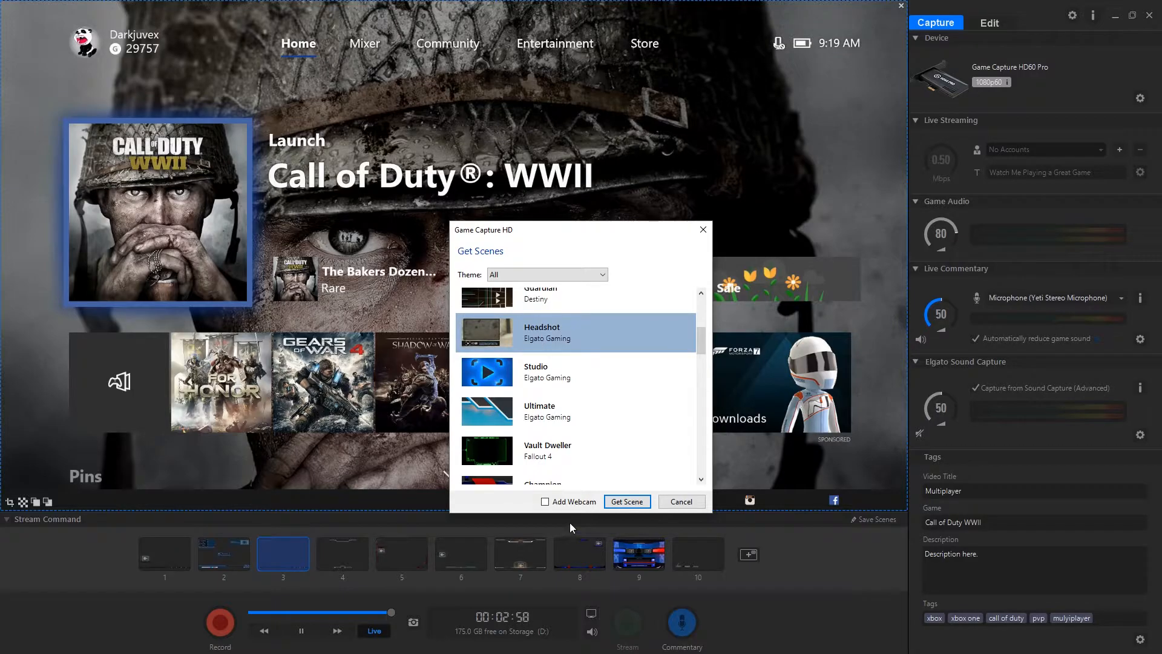
click(581, 502)
click(617, 503)
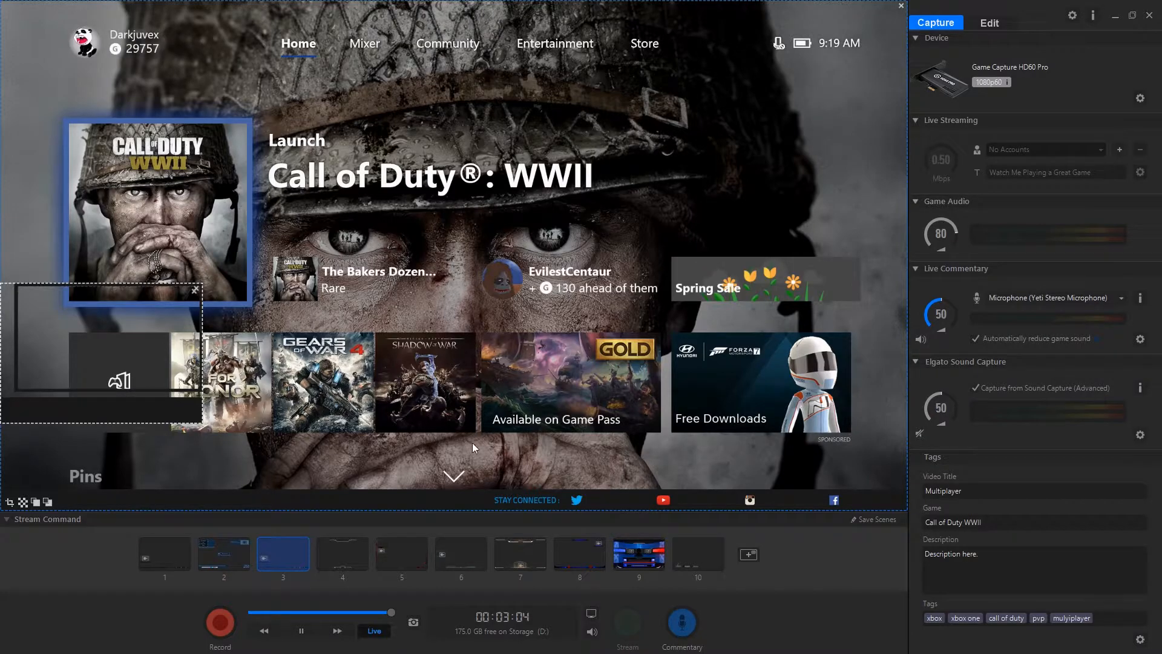
Delete the webcam frame from scene 3 and save the scenes
click(195, 293)
click(884, 520)
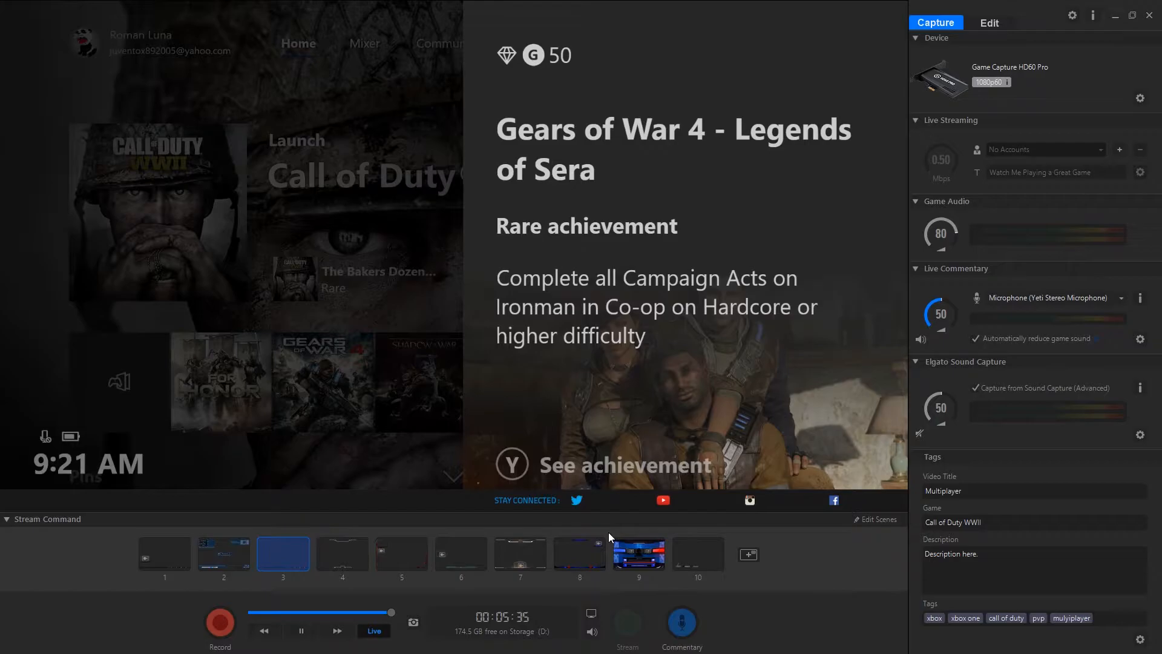
Start a text element for scene 3 and replace its placeholder with "Gamer"
click(749, 554)
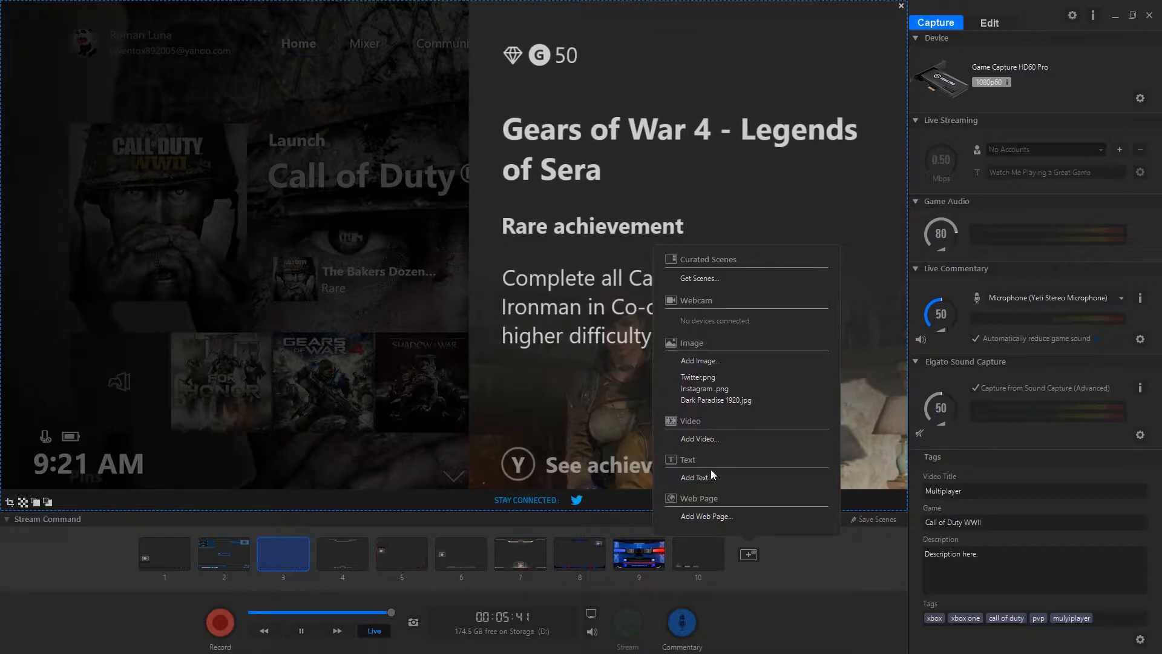
click(696, 477)
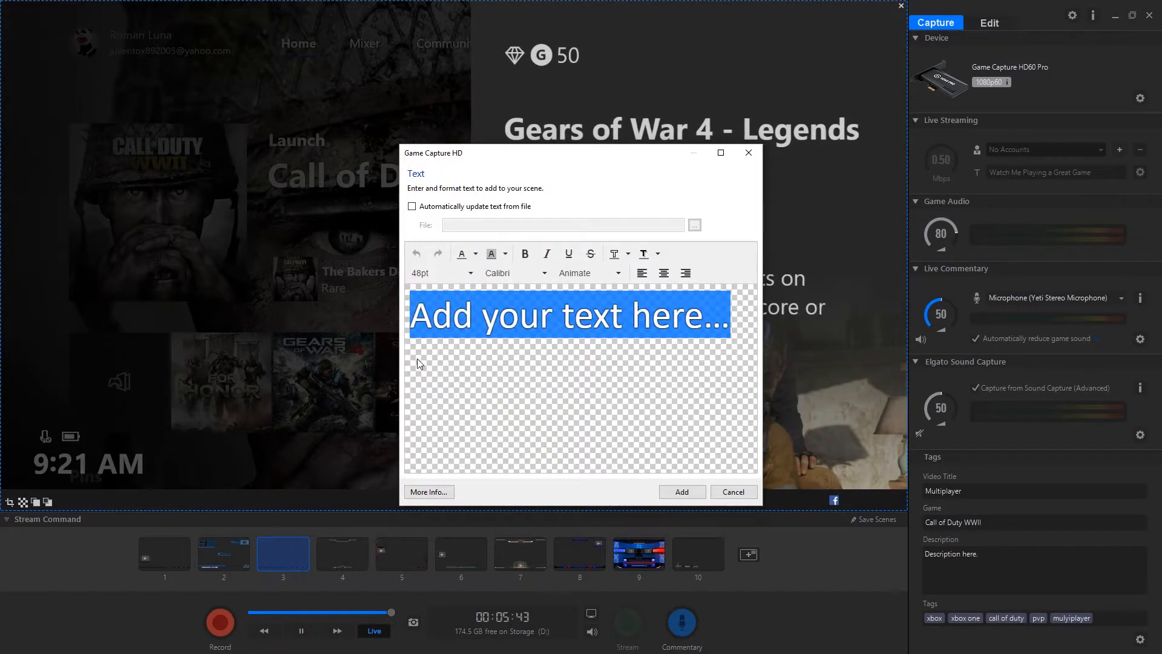
click(734, 319)
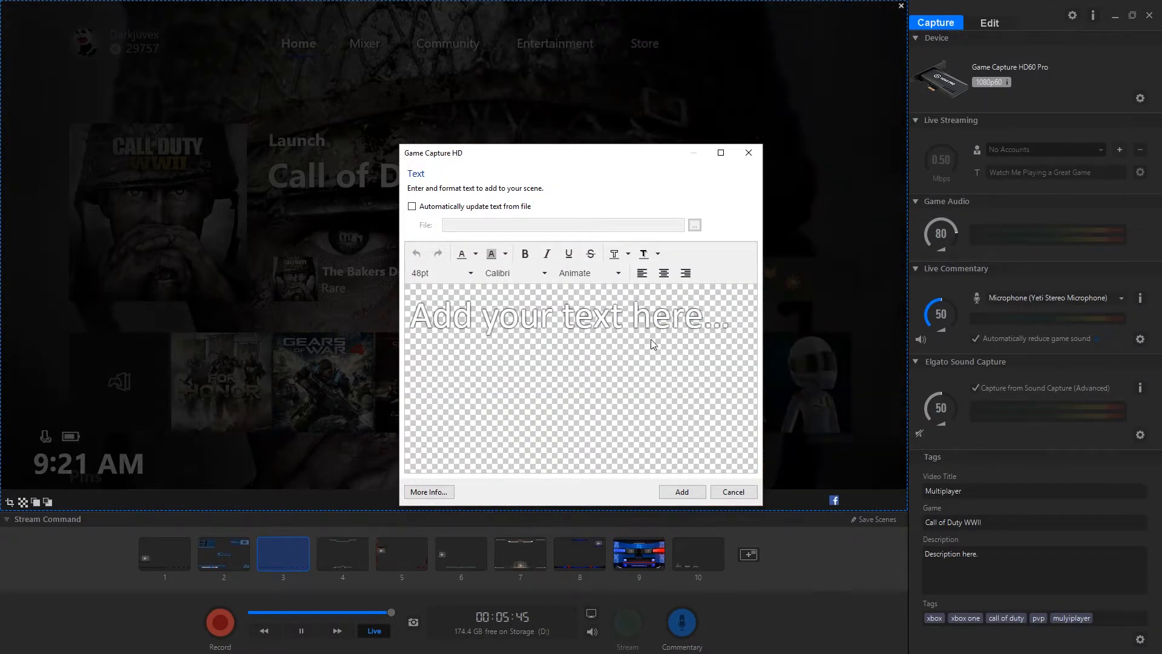
drag(734, 325, 406, 362)
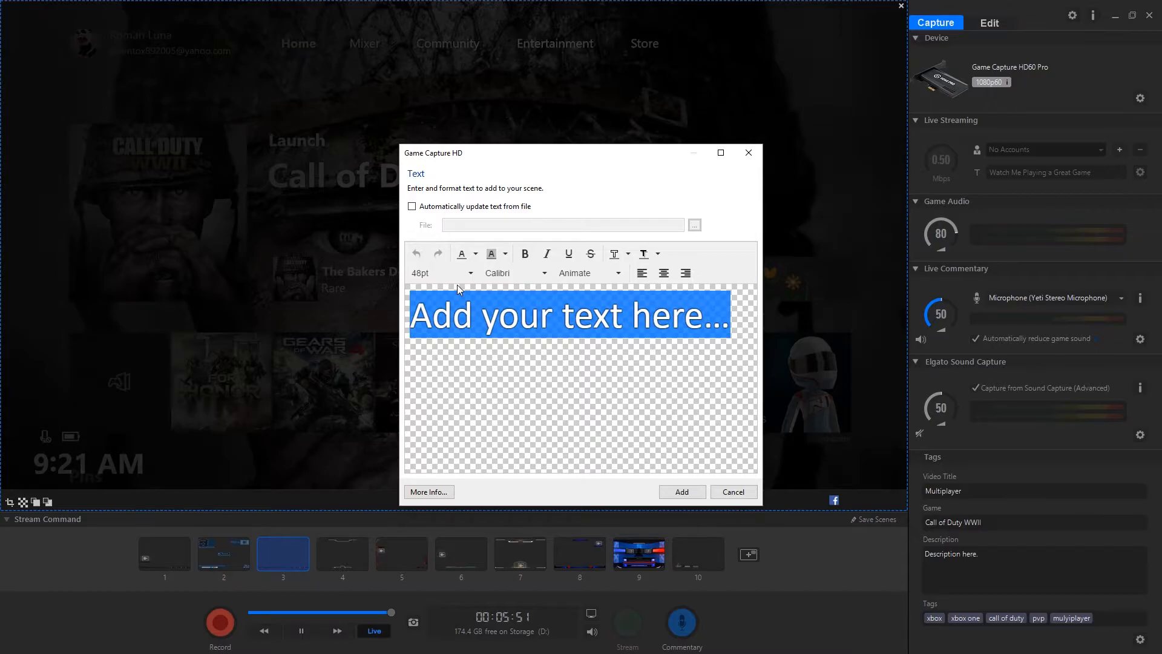
text(Gam)
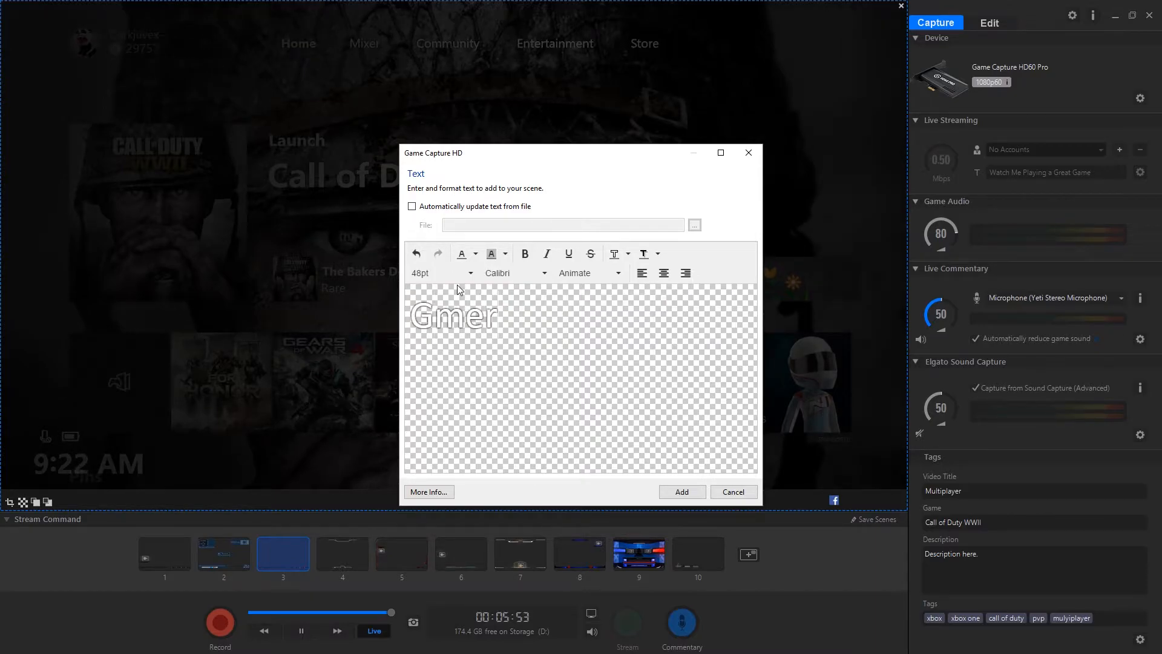
text(er)
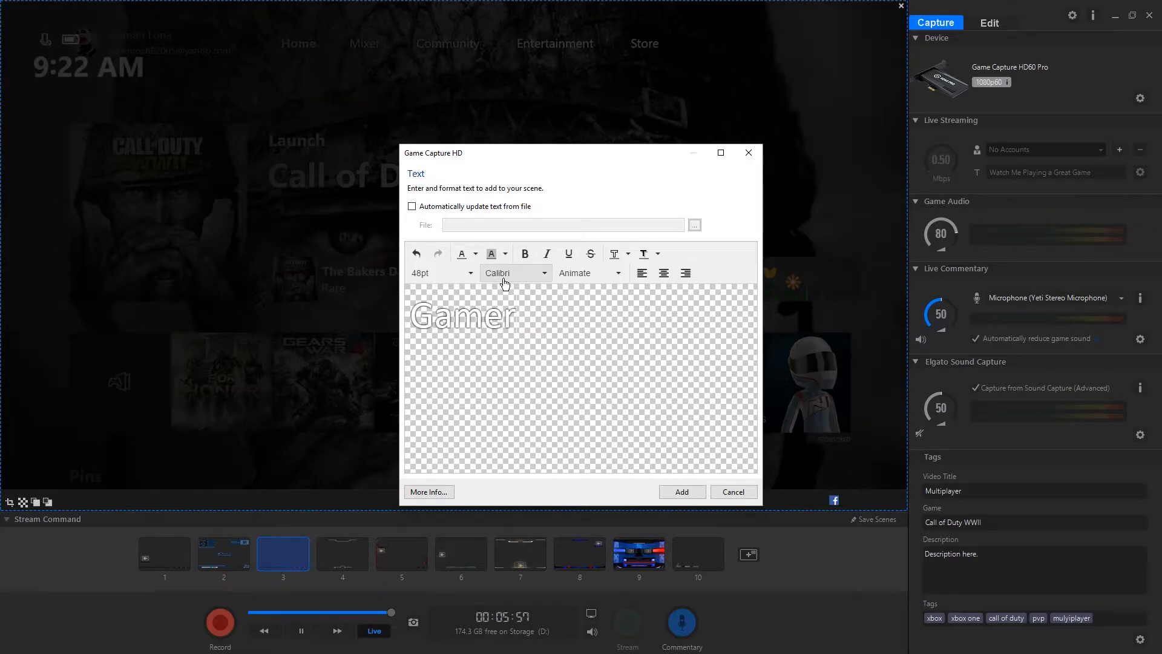
click(665, 327)
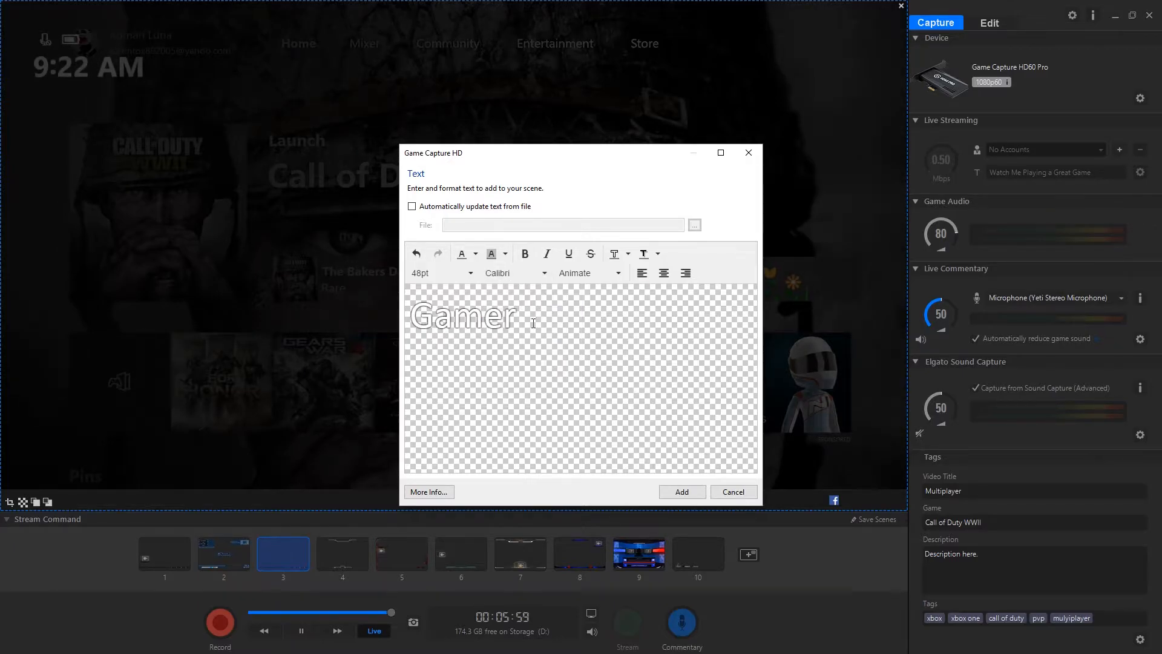
Format the "Gamer" text in the Cooper Black font at 24 pt
drag(532, 322, 377, 318)
click(539, 274)
scroll(542, 321, down, 12)
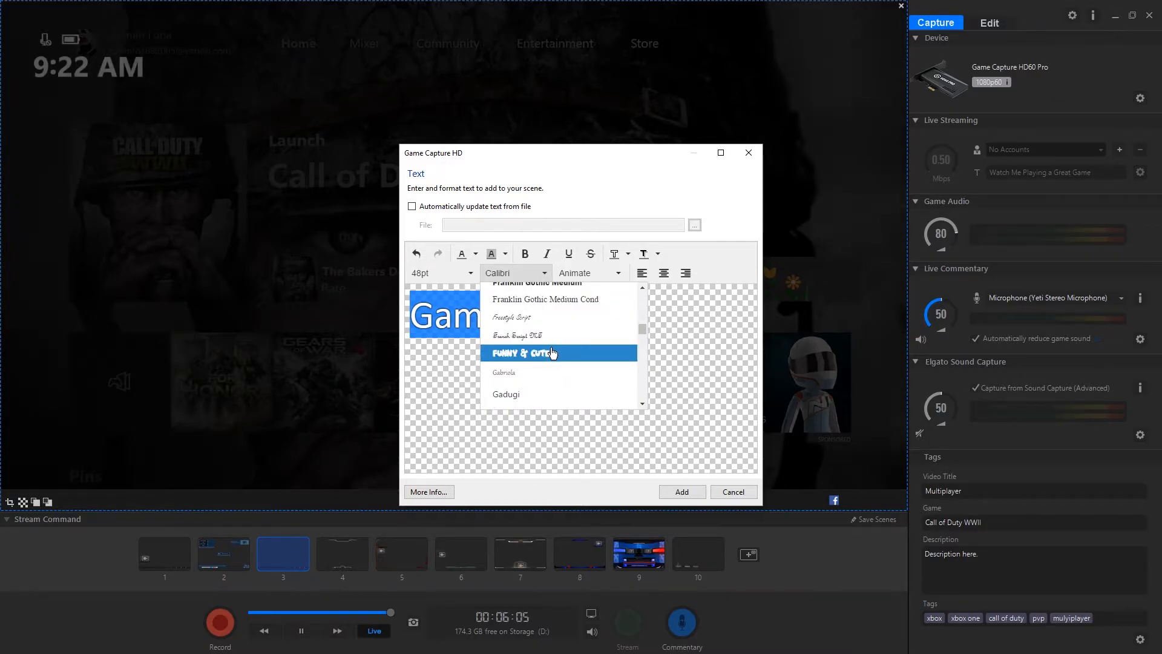
scroll(553, 352, down, 4)
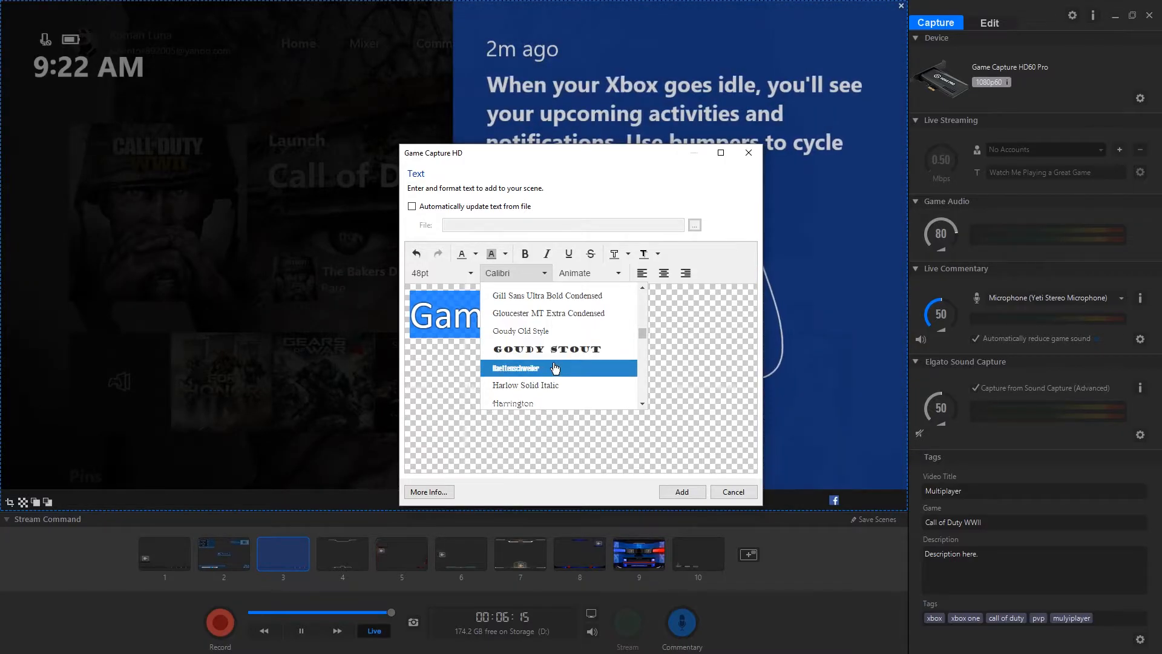
scroll(552, 367, down, 2)
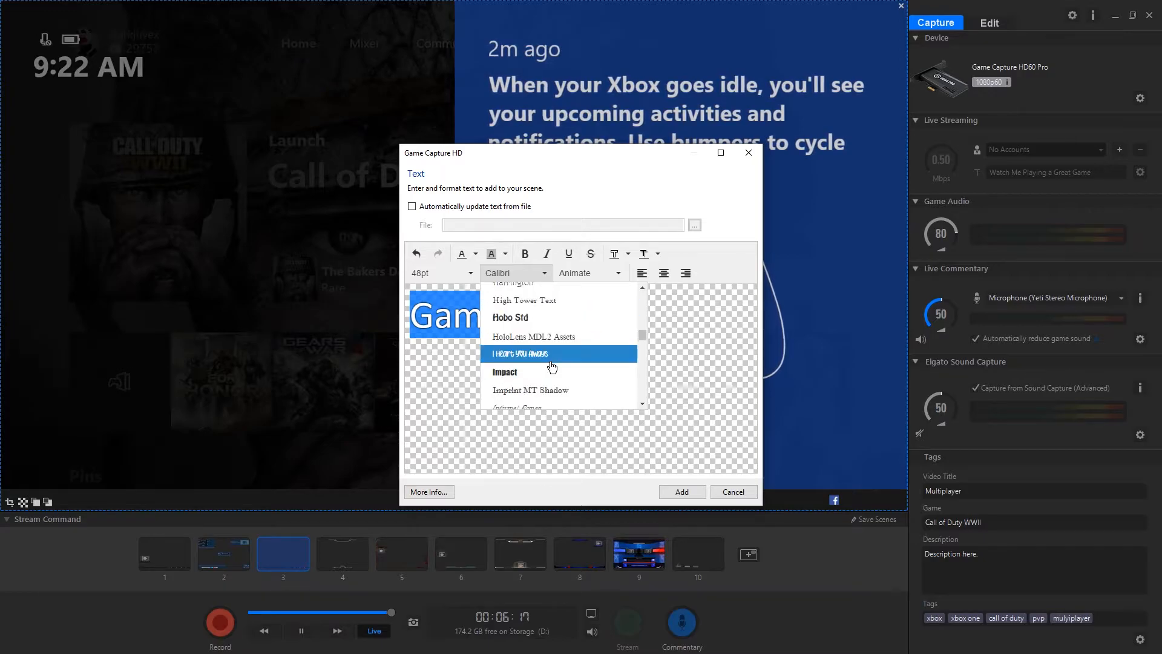
scroll(543, 376, up, 10)
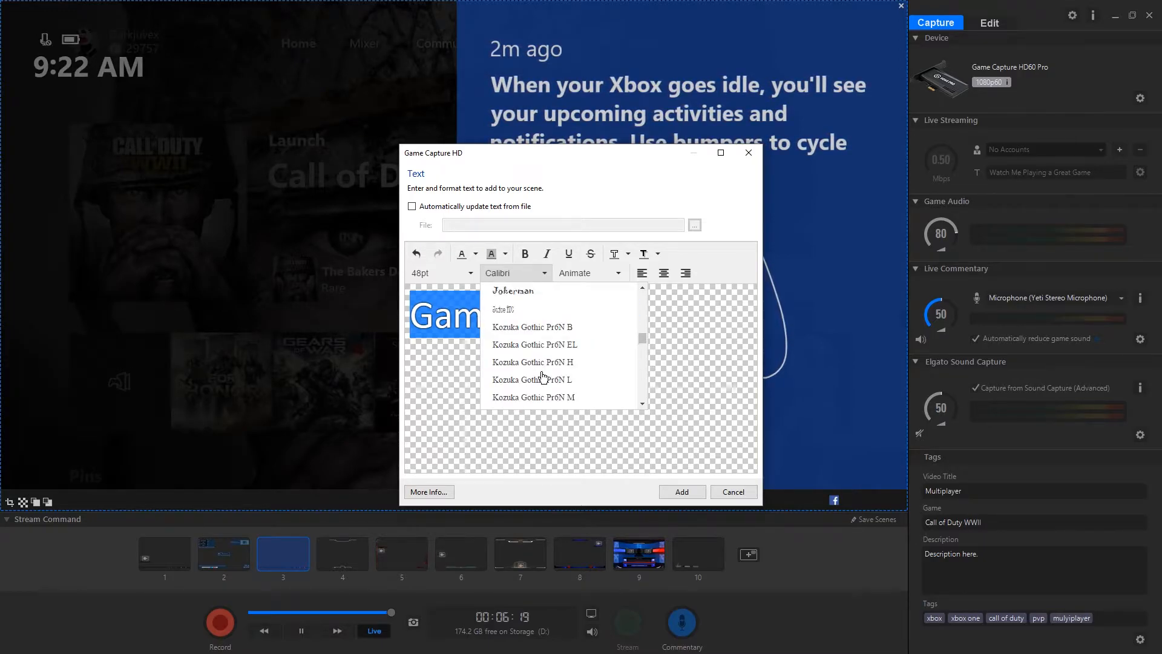
scroll(543, 377, up, 2)
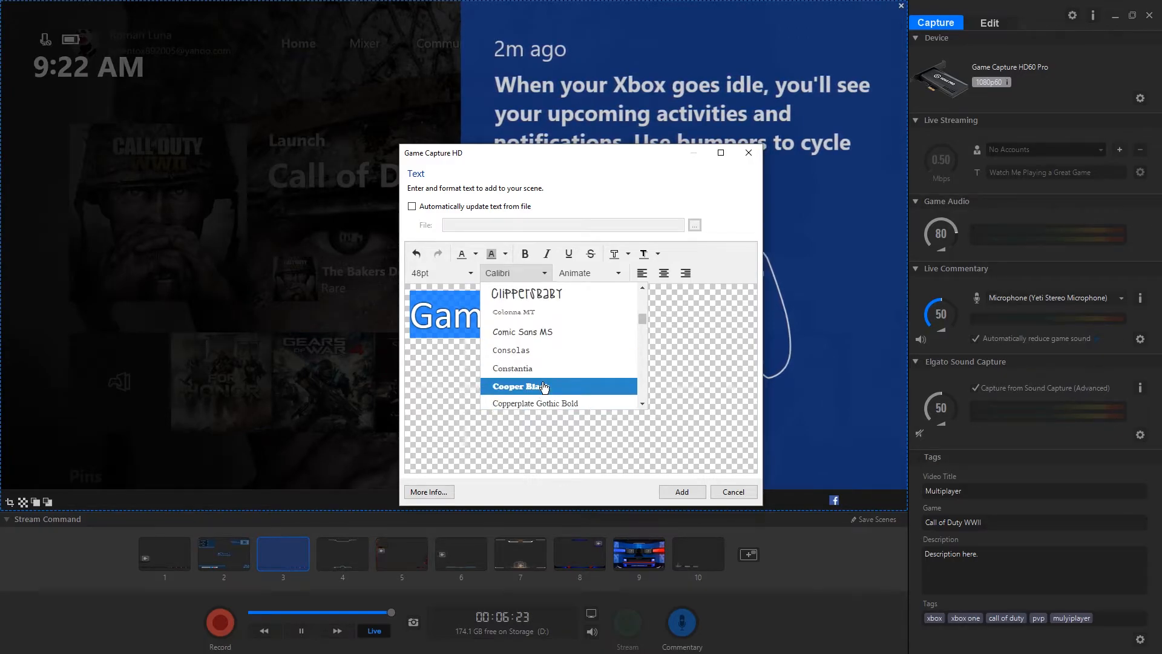
click(538, 385)
click(444, 276)
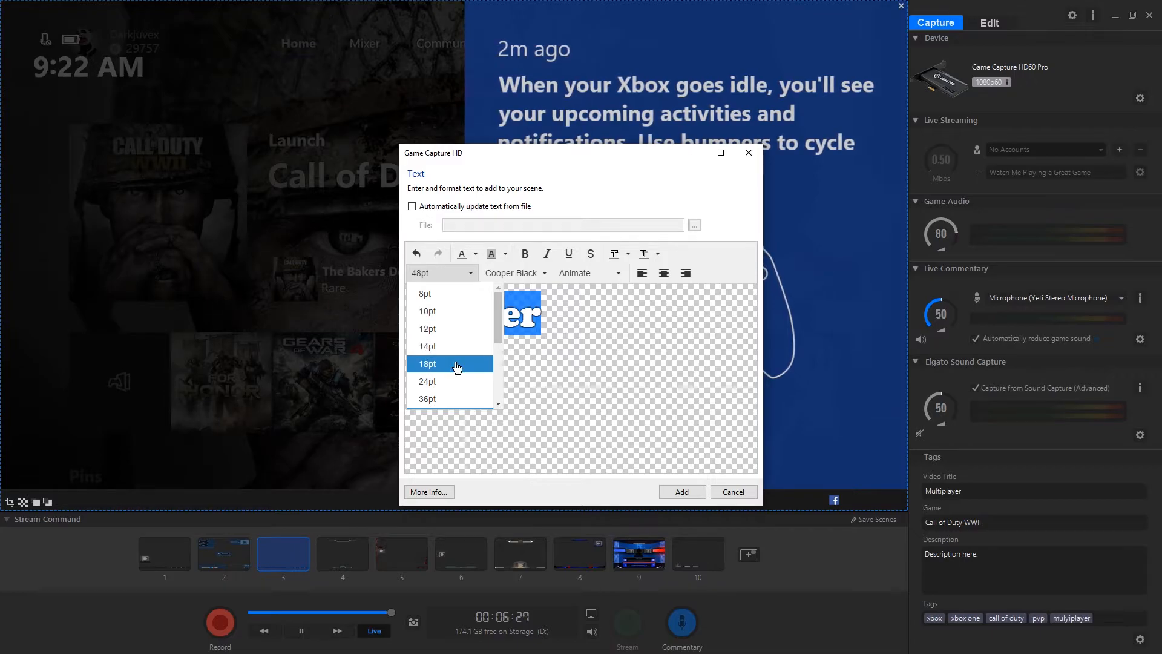
click(459, 382)
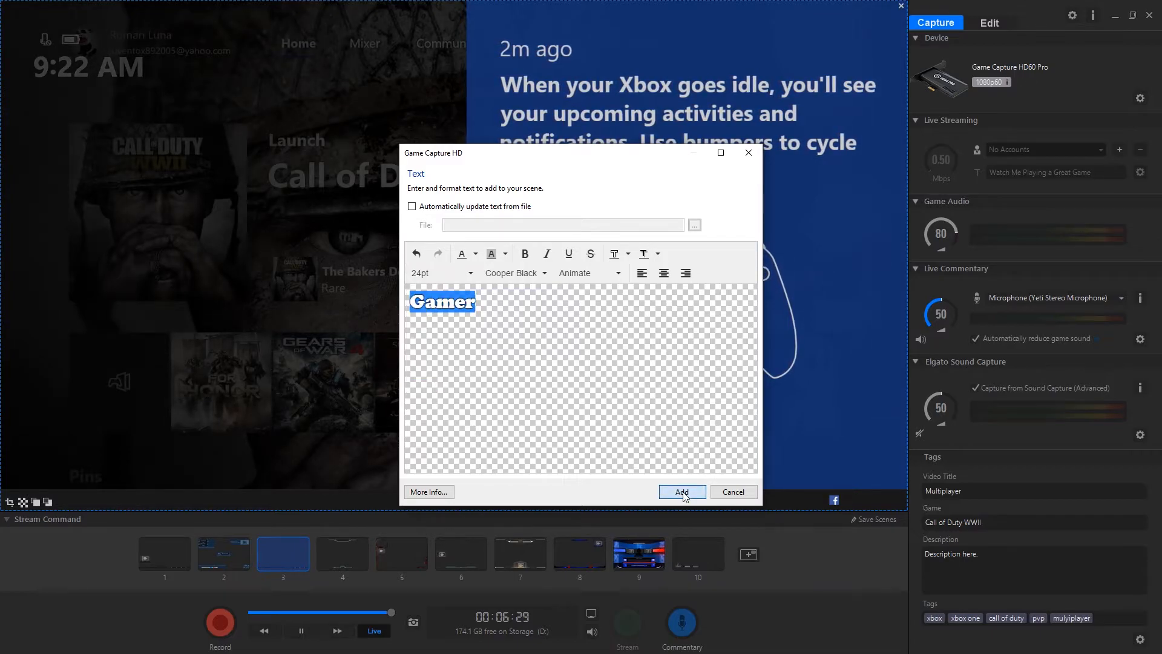
Add the "Gamer" text to scene 3 and place it beside the Twitter icon in the social bar
click(704, 488)
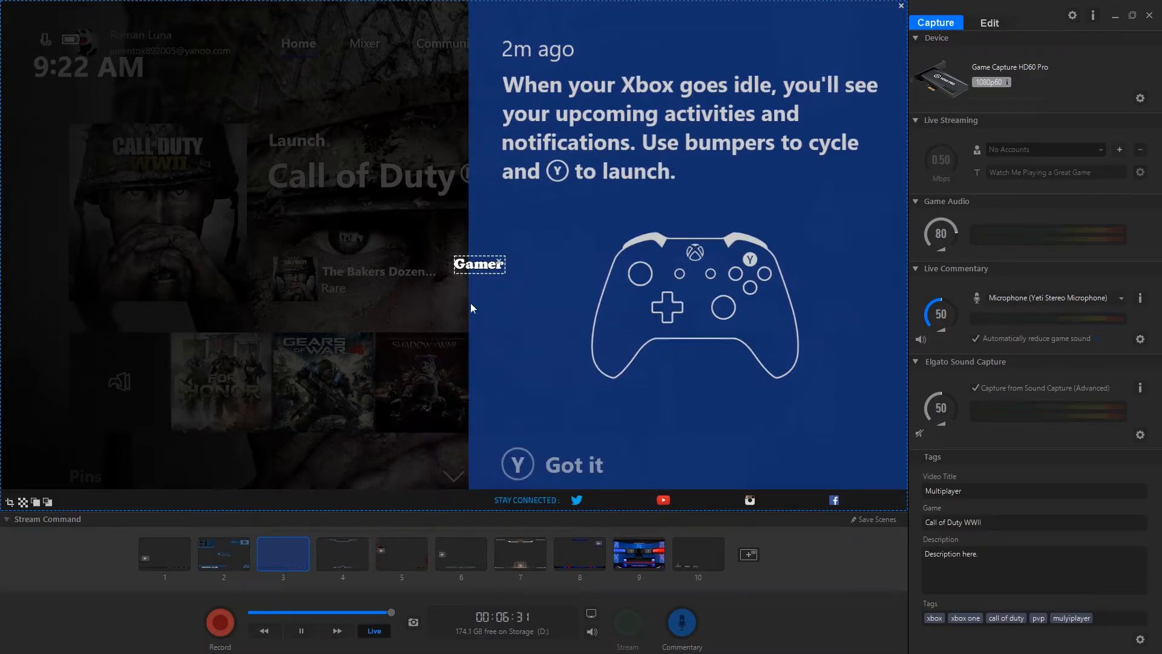
drag(479, 265, 615, 502)
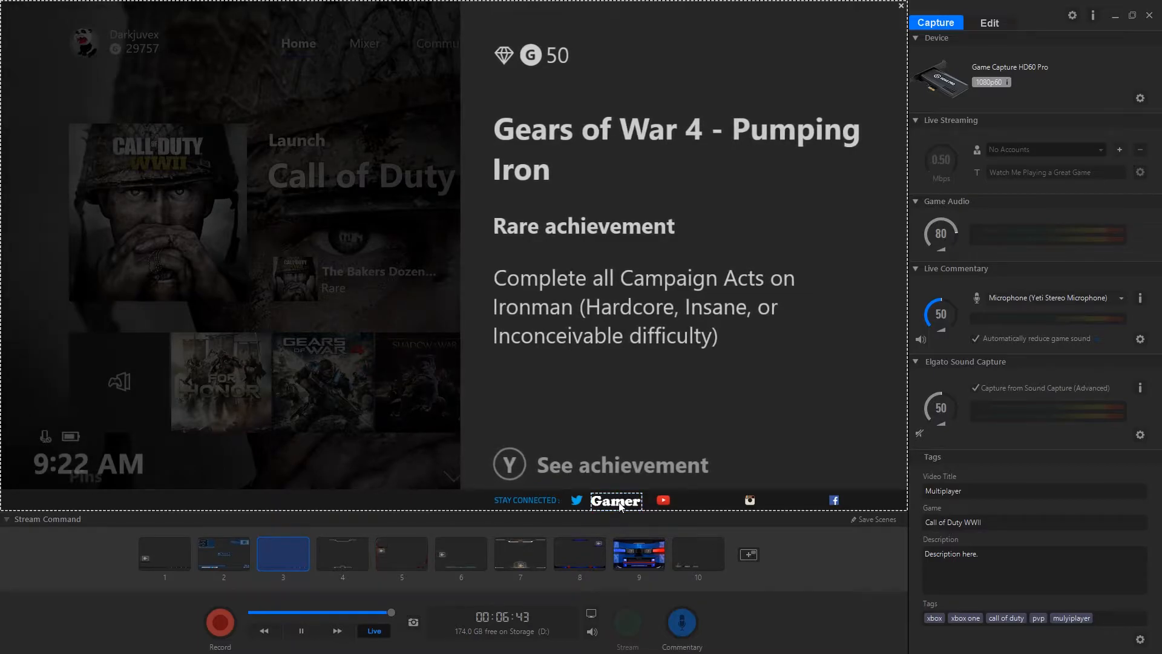
click(755, 554)
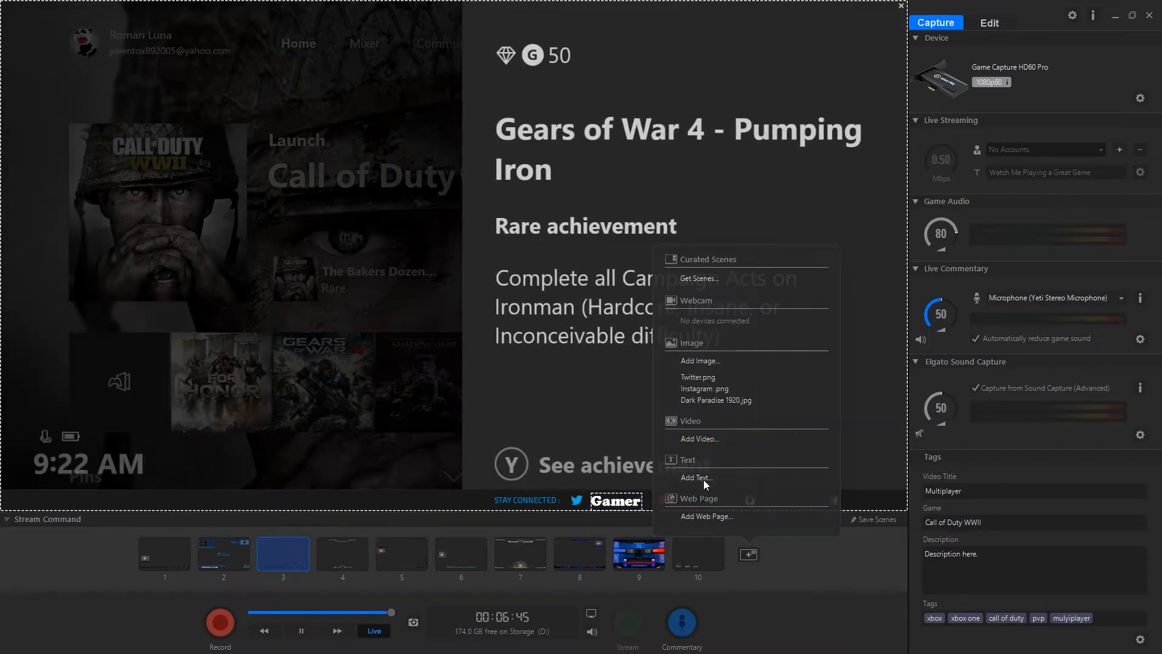
click(702, 477)
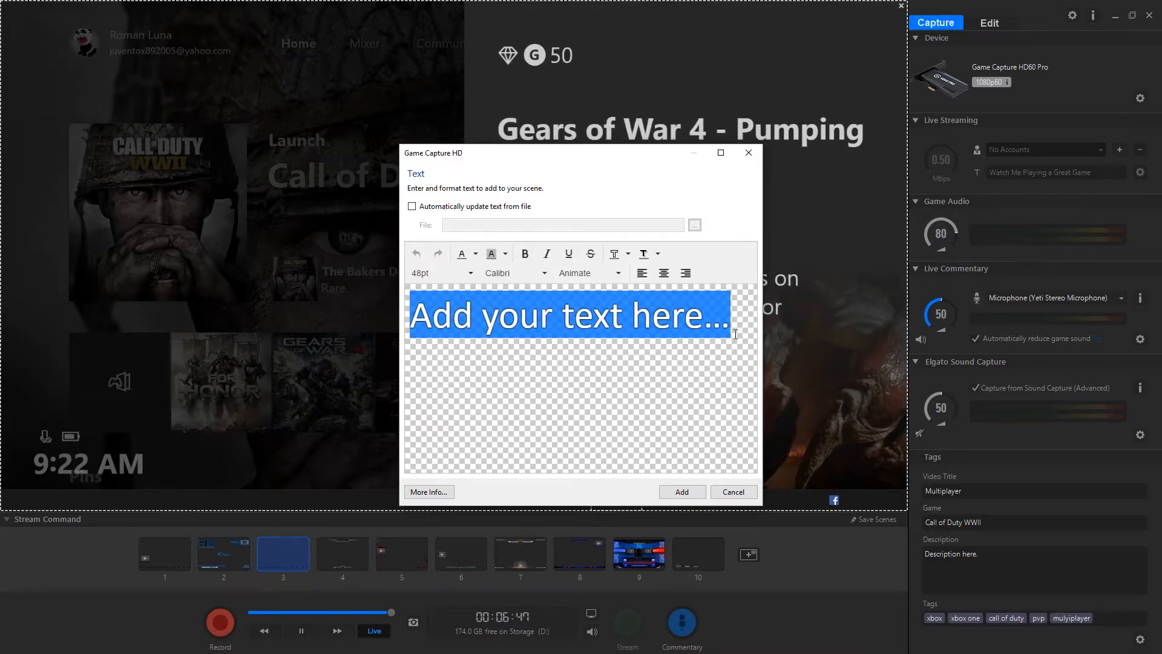
click(734, 492)
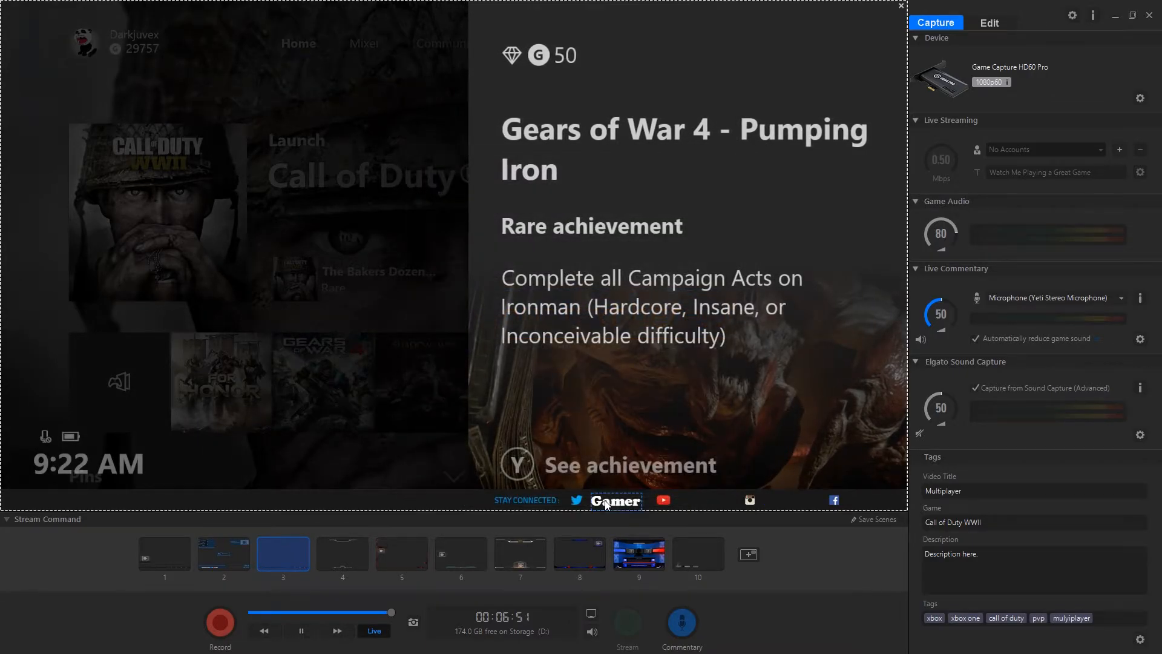
right_click(606, 503)
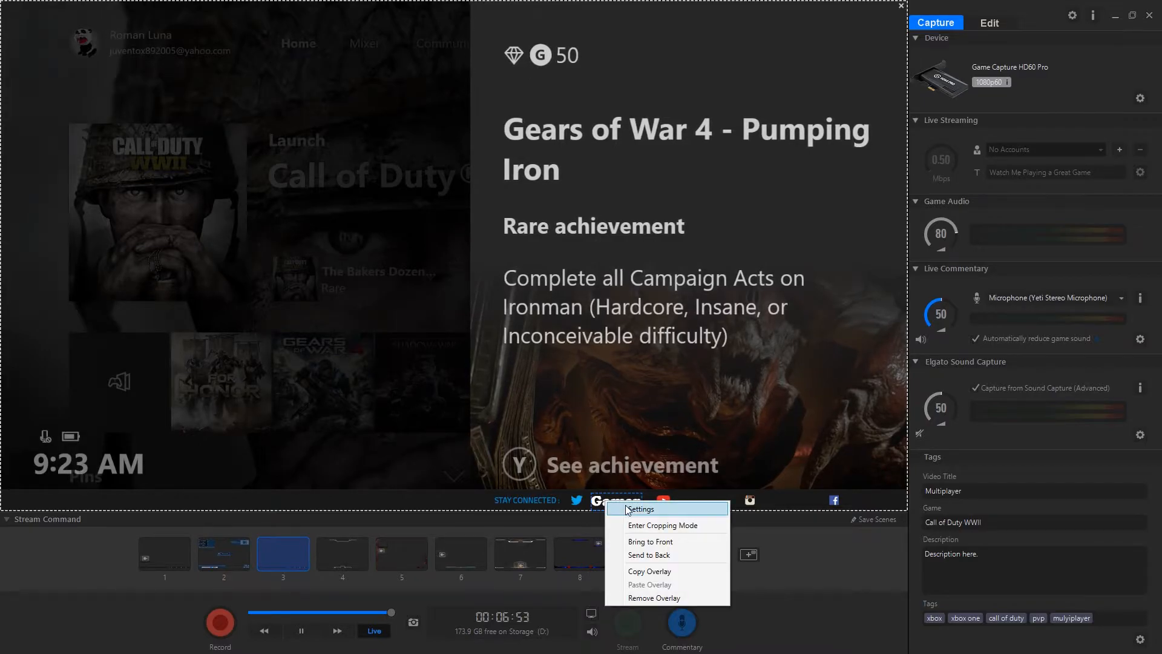
click(626, 507)
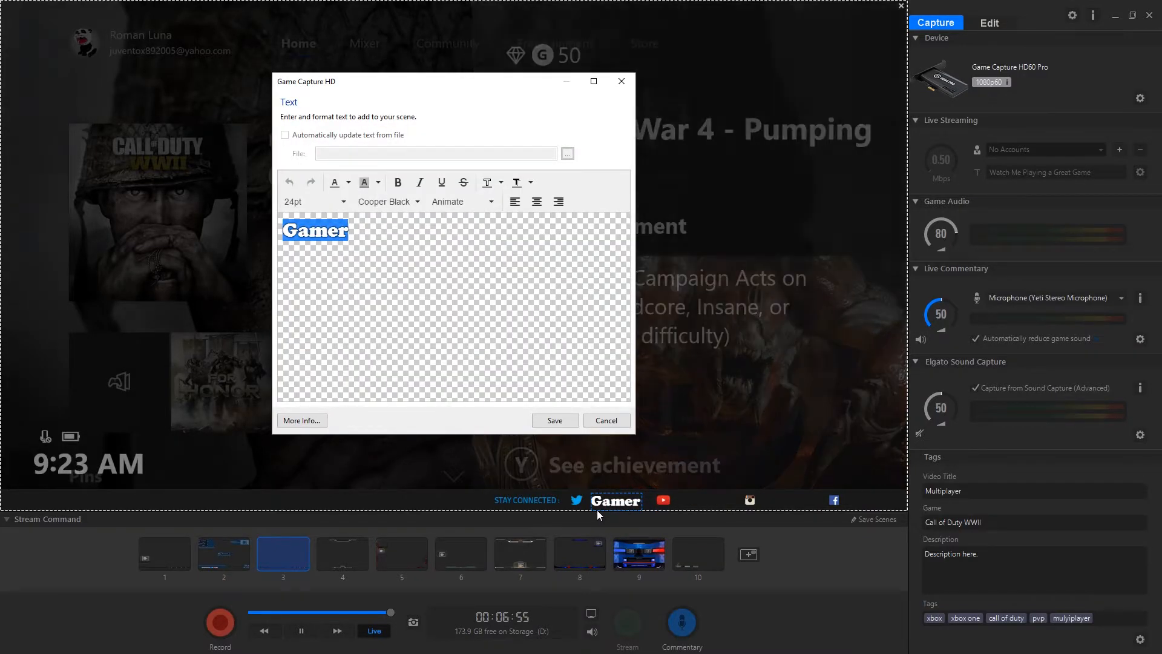
click(610, 426)
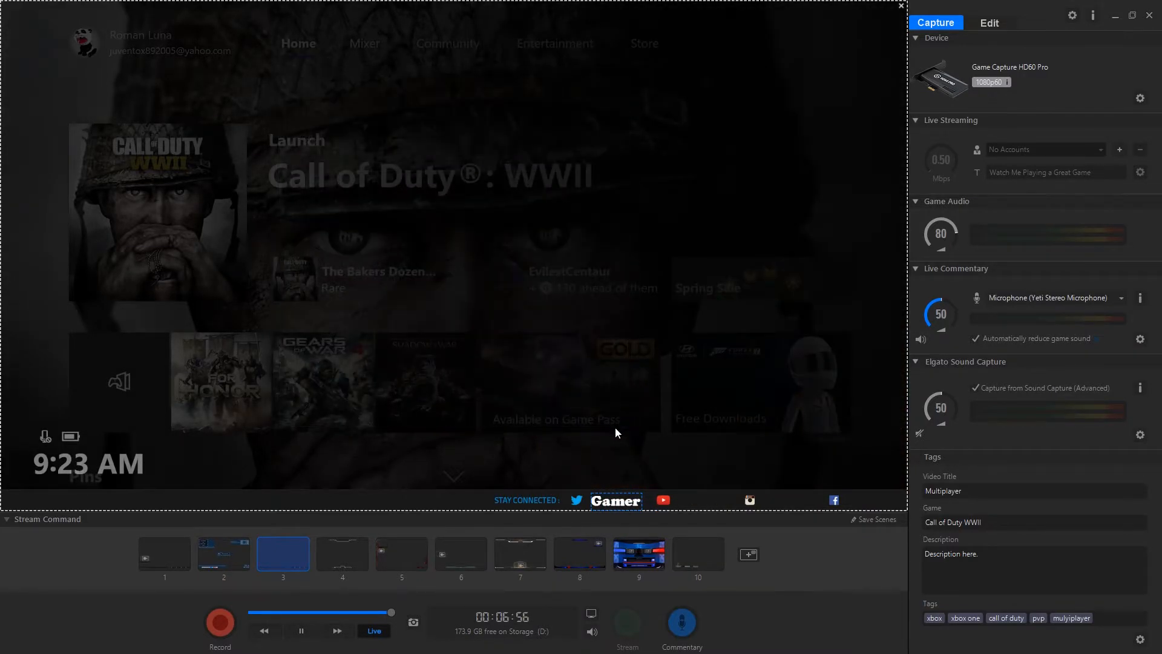
Change the font of the "Gamer" text beside the Twitter icon to Curlz MT and save the text
right_click(631, 504)
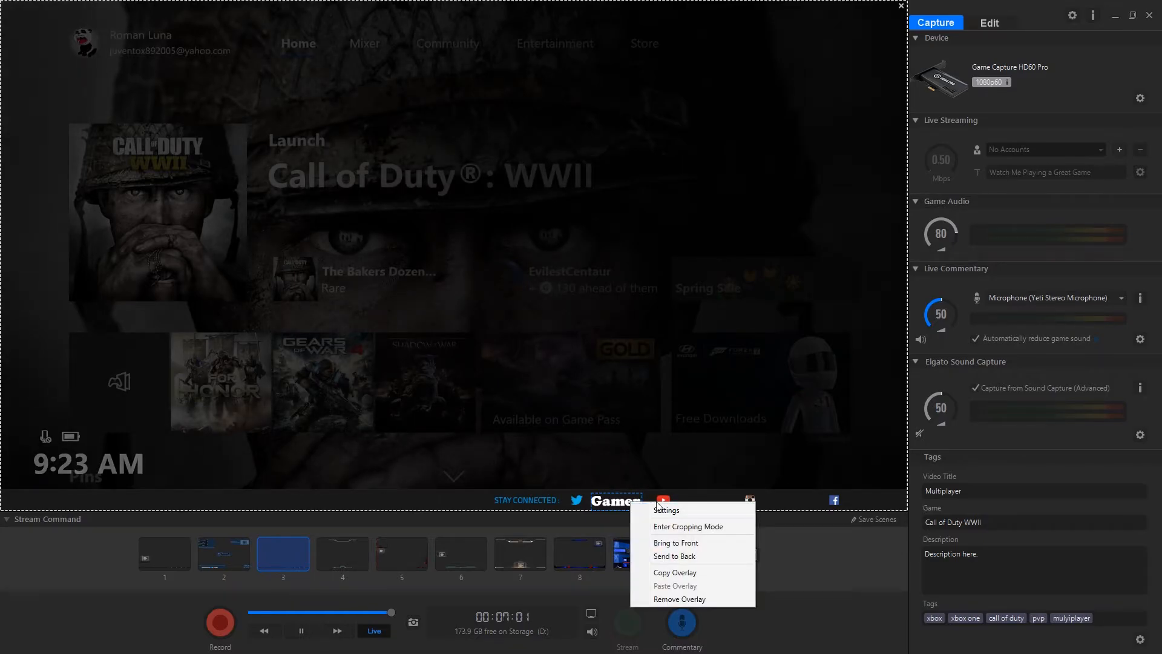
click(660, 510)
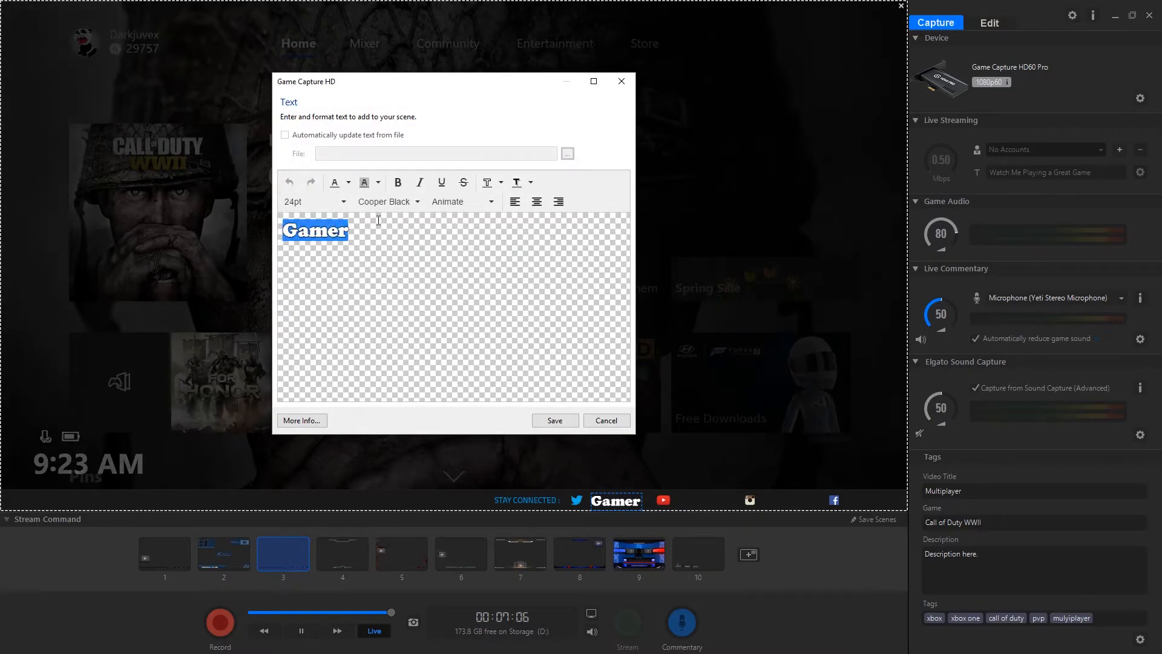
click(410, 203)
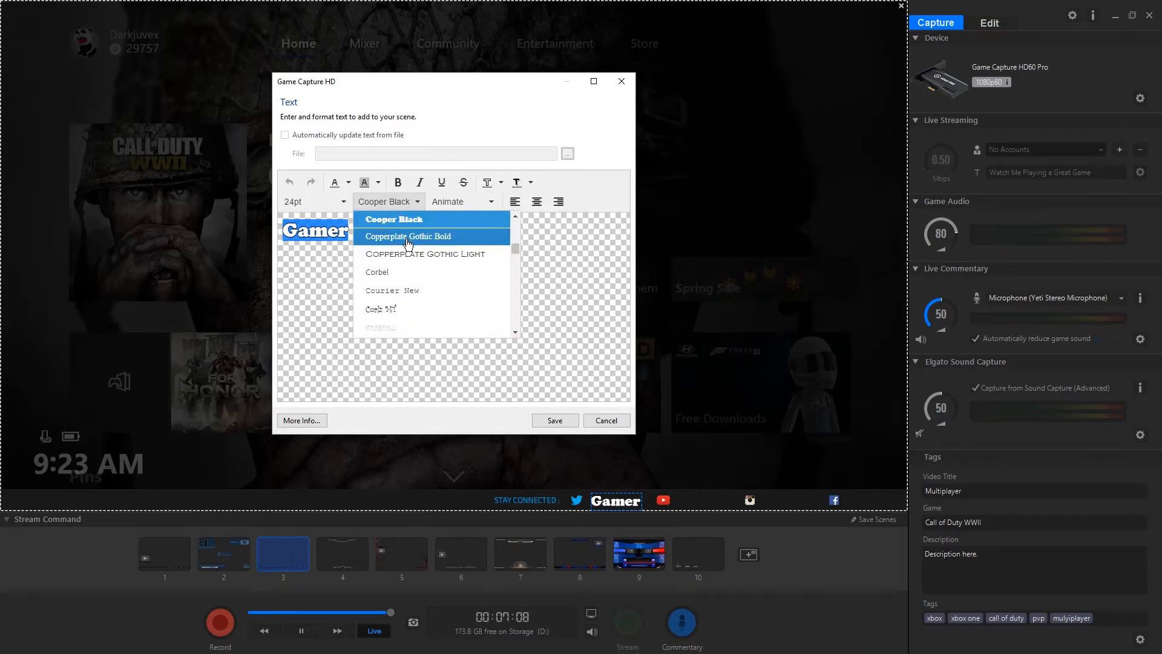
click(402, 307)
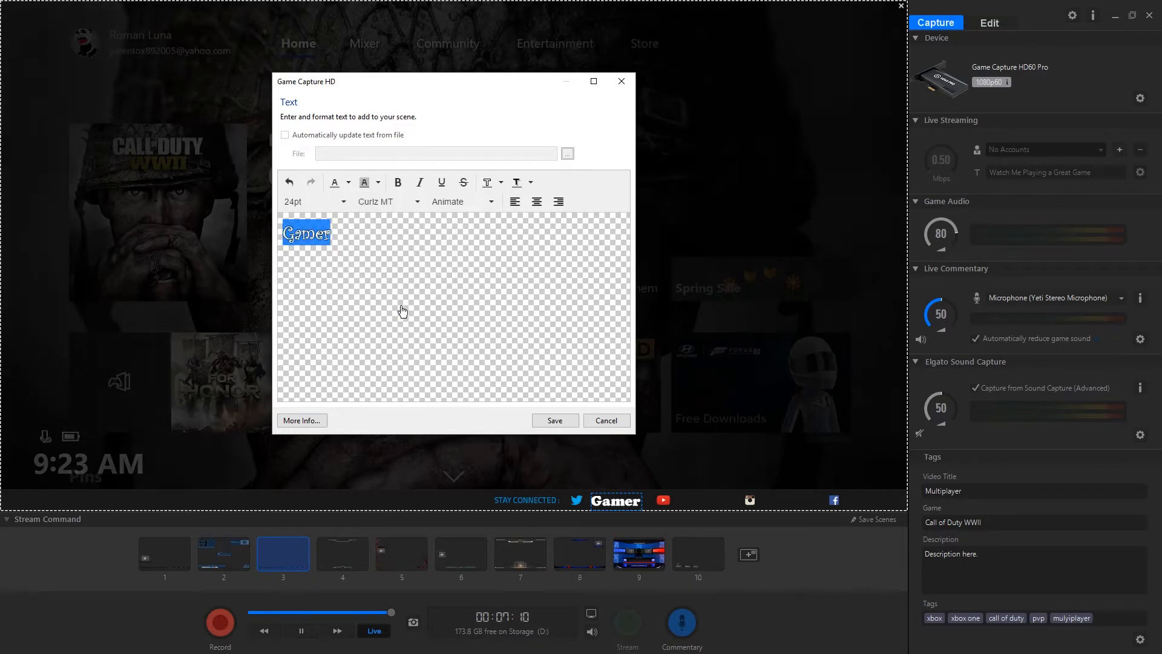
click(555, 420)
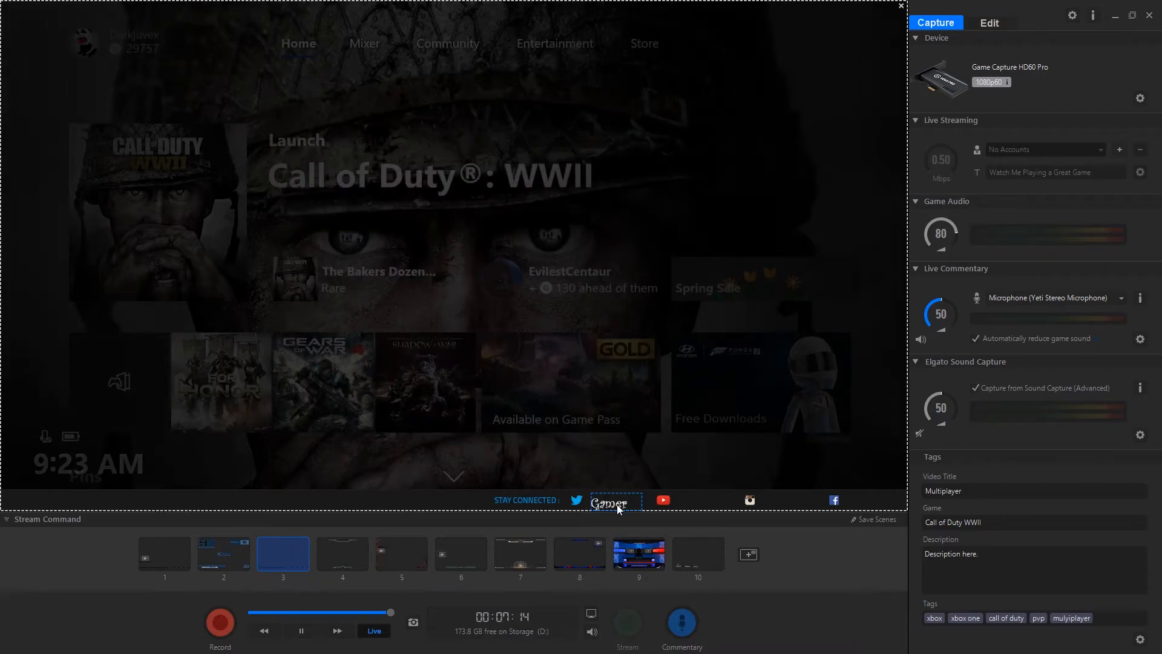
Add matching "Gamer" texts beside the YouTube, Instagram and Facebook icons in scene 3 and save the scenes
click(753, 554)
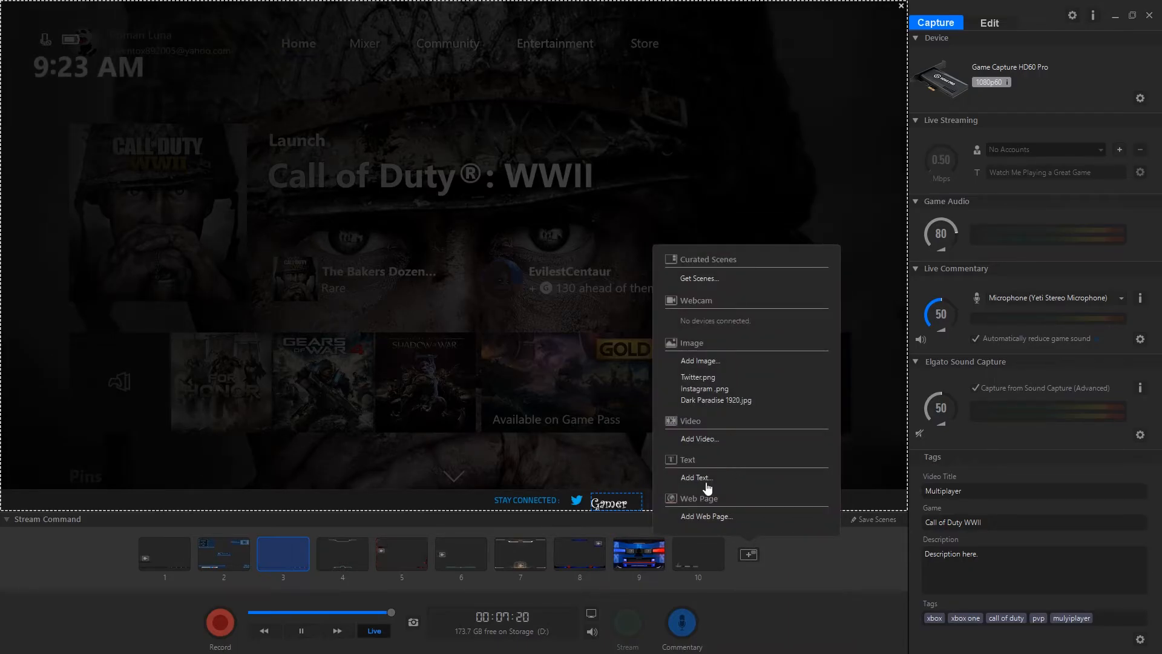
click(877, 520)
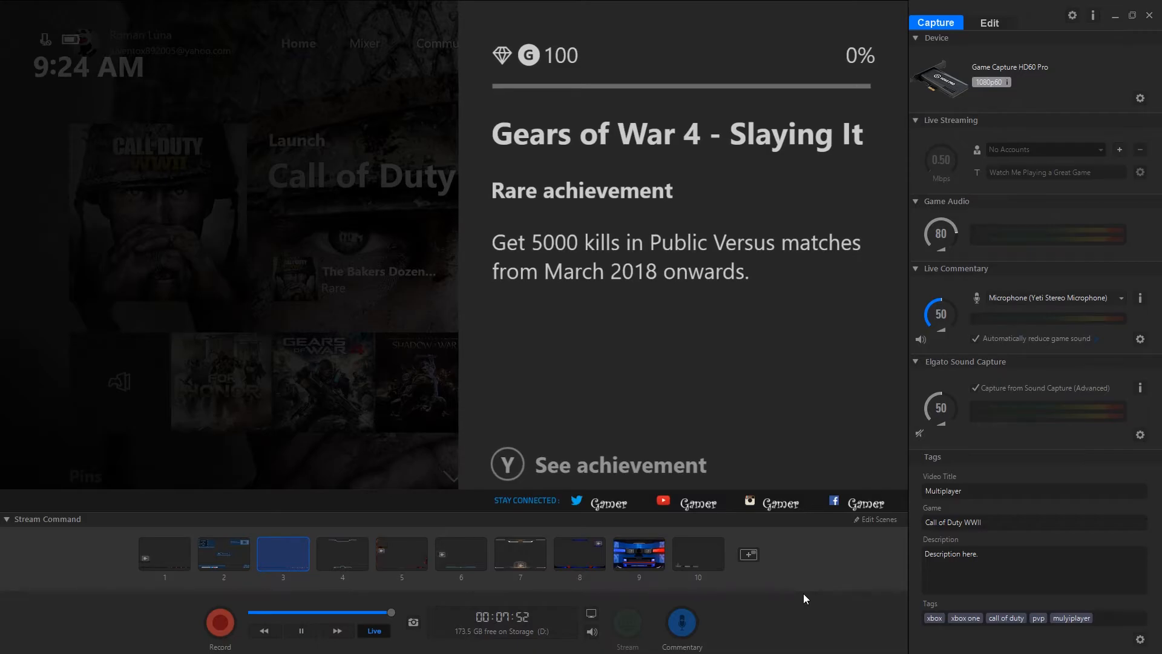
click(877, 520)
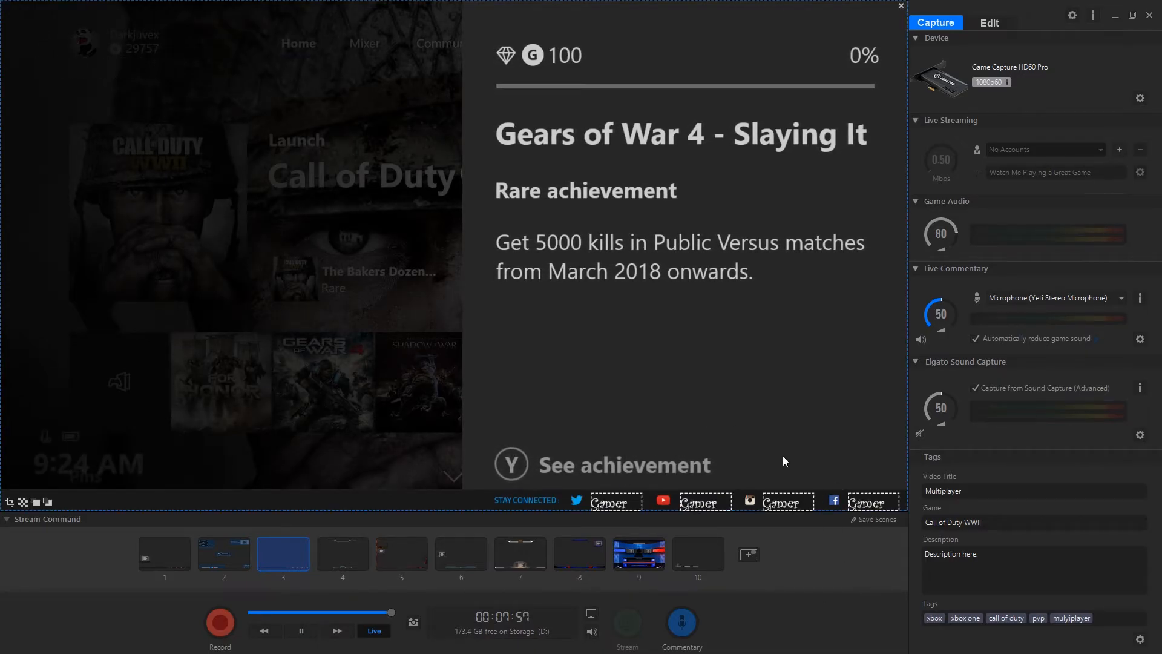
click(870, 520)
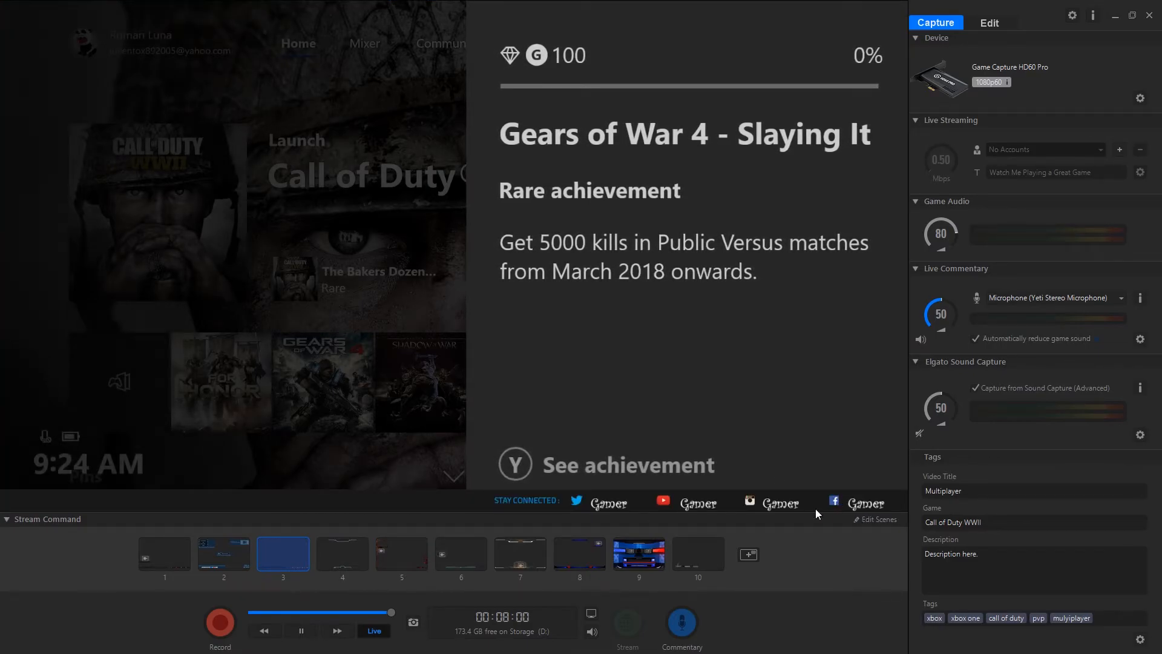
Compare scene 5 with the finished scene 3 and check scene 3's overlay in the full-screen preview
click(418, 553)
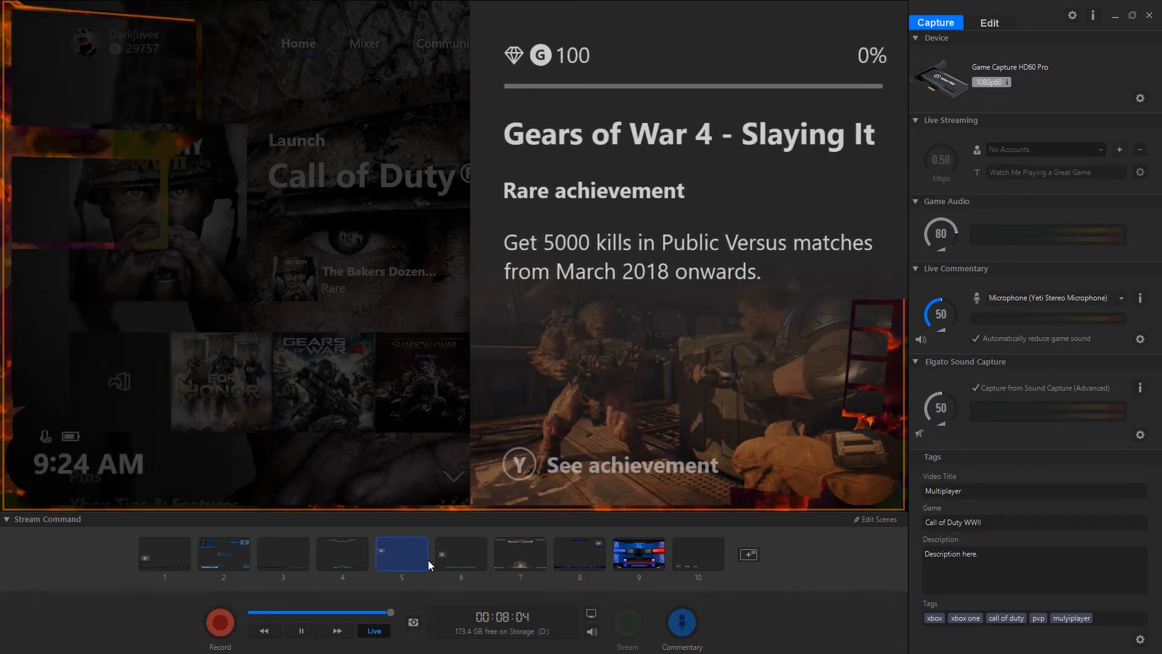
click(291, 560)
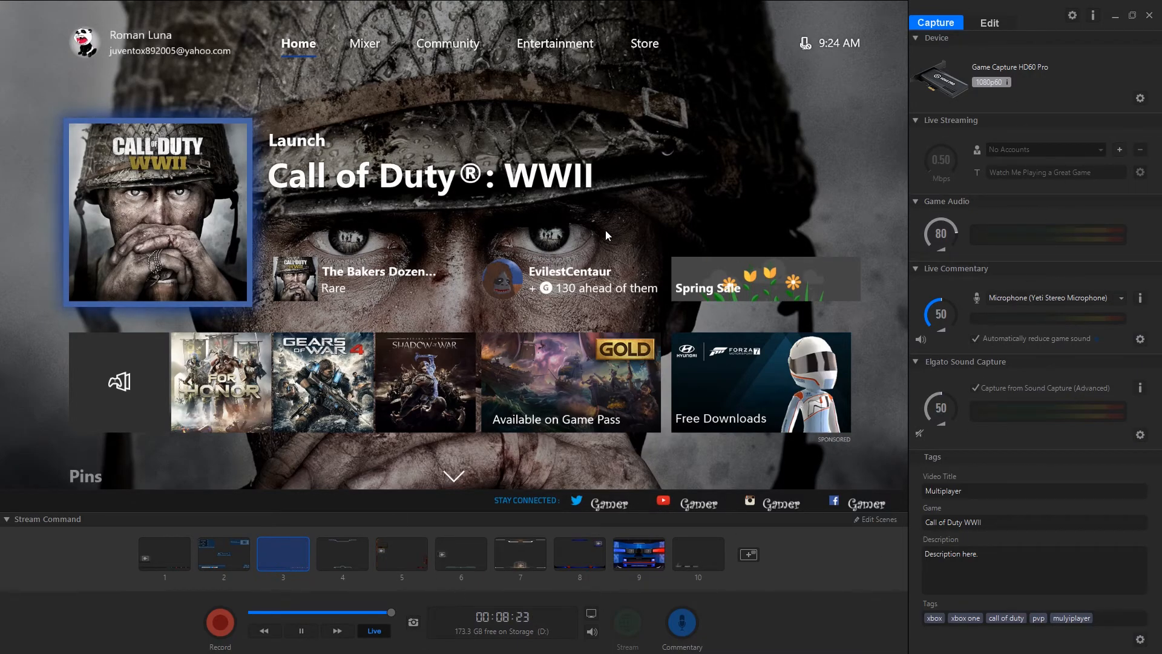
double_click(746, 454)
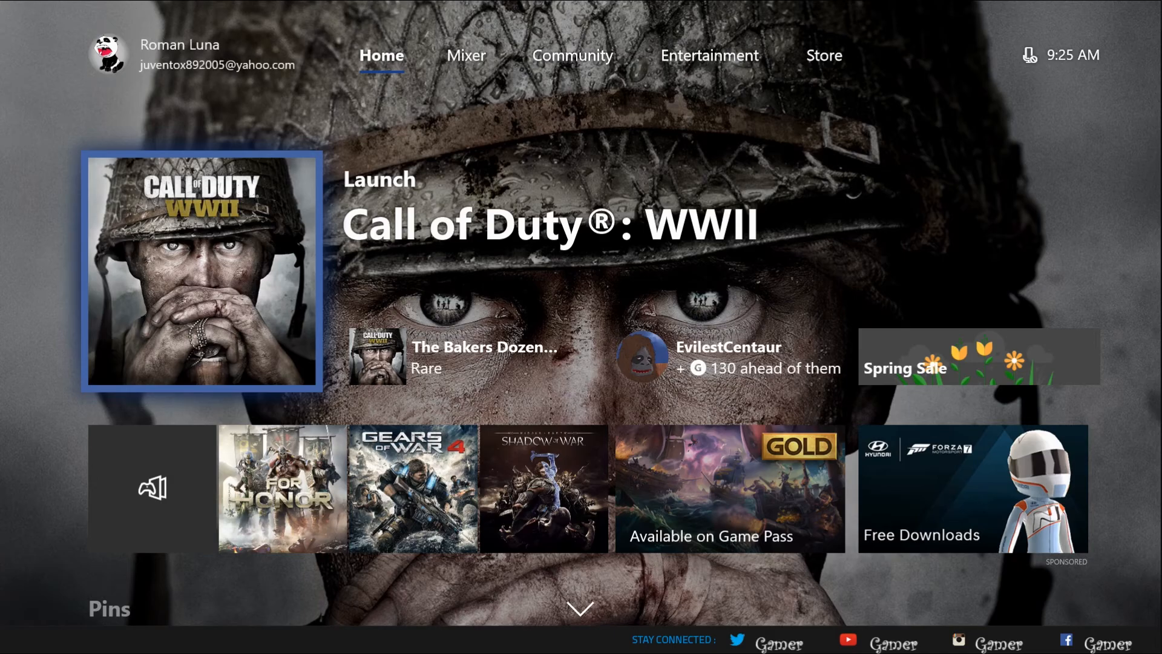
double_click(883, 260)
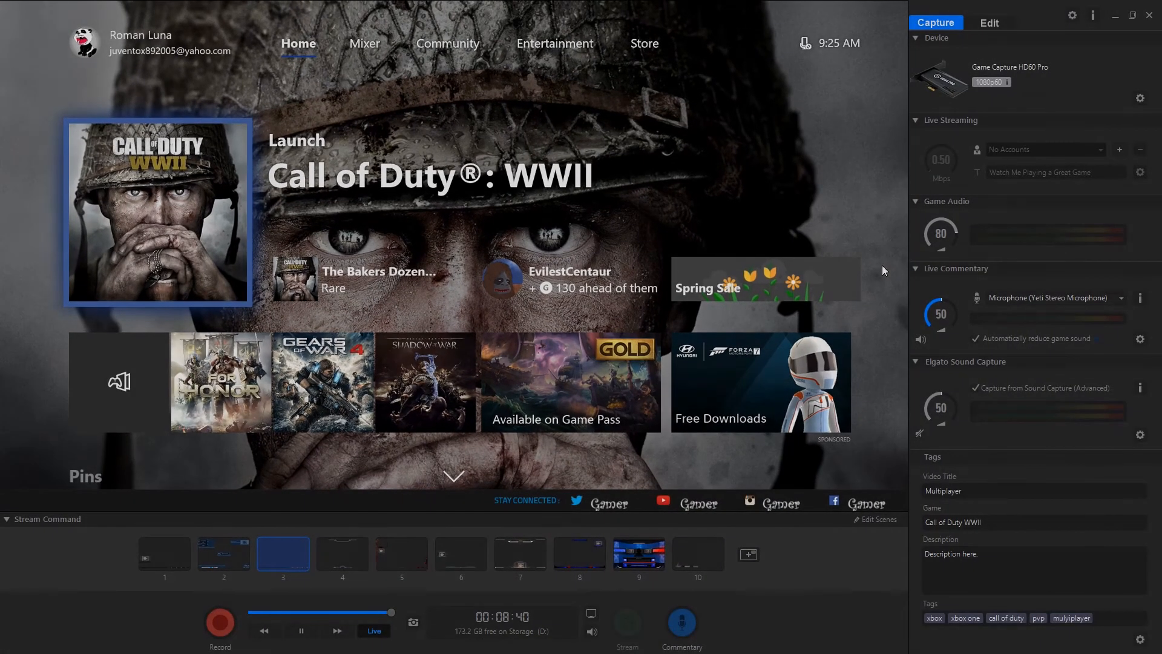